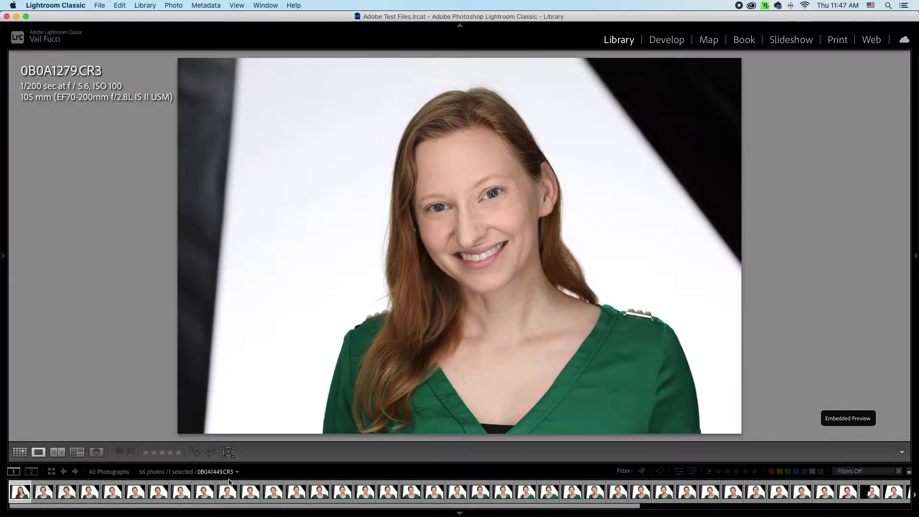
- Select the first 53 photos in the grid, leaving out the three test-card shots, and compare them in Survey view
click(20, 452)
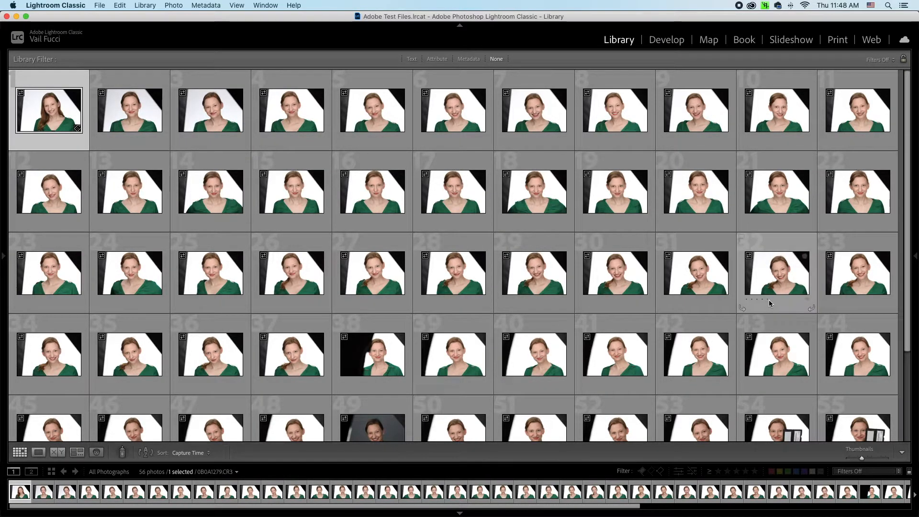
drag(867, 460, 872, 460)
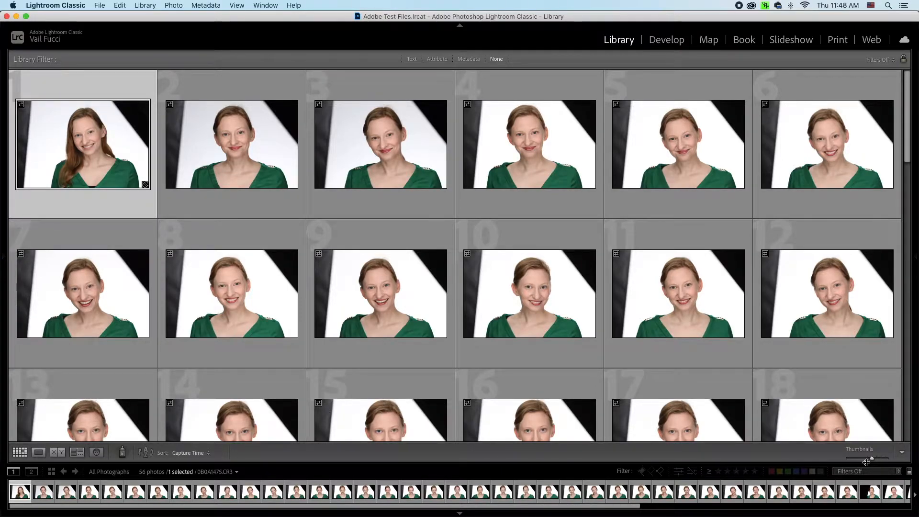
drag(872, 460, 863, 460)
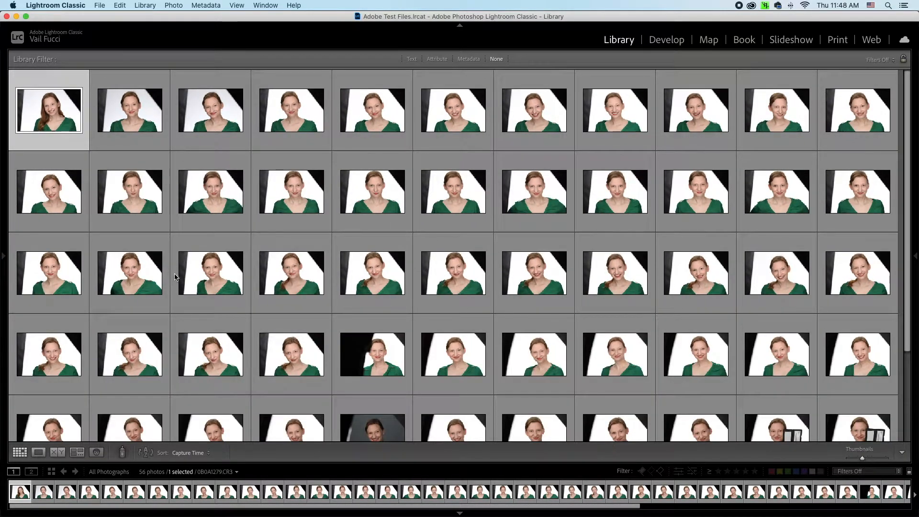
scroll(163, 239, down, 5)
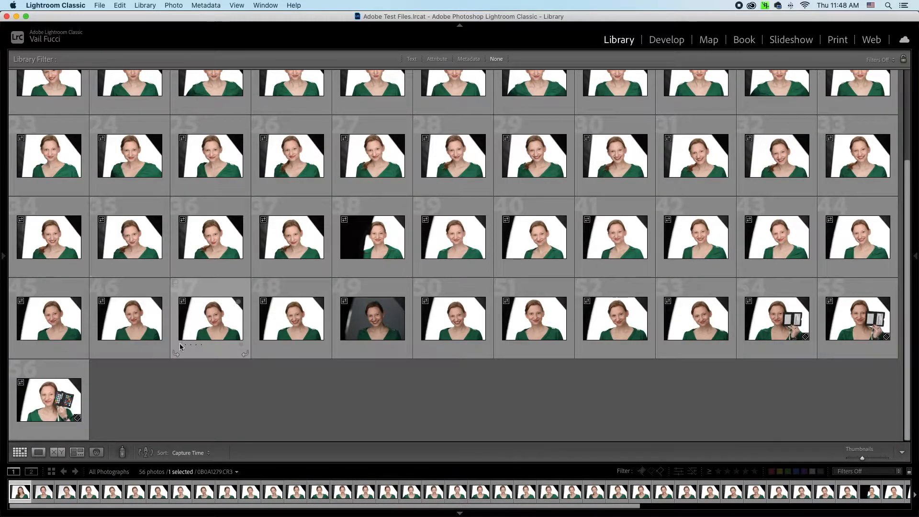
shift+click(679, 314)
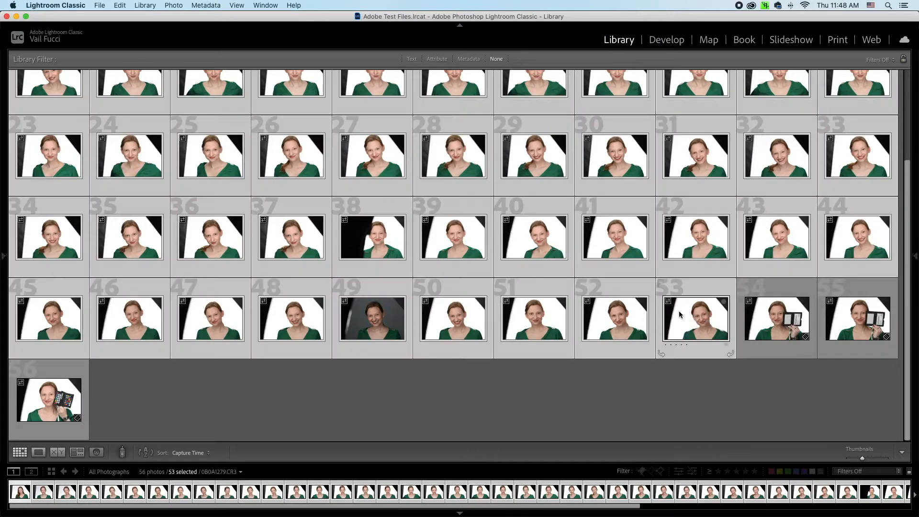
click(78, 452)
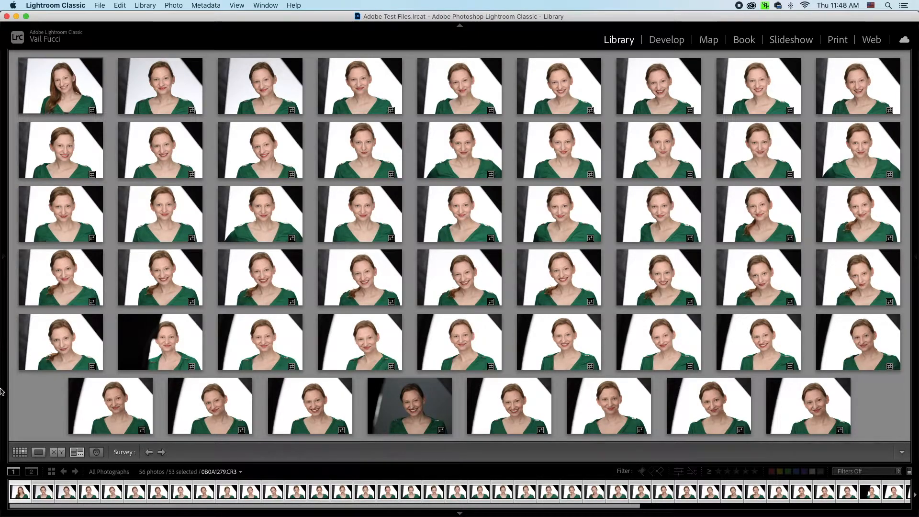
- Show the side panels around the survey and hide them again to free up viewing space
mouse_move(1, 391)
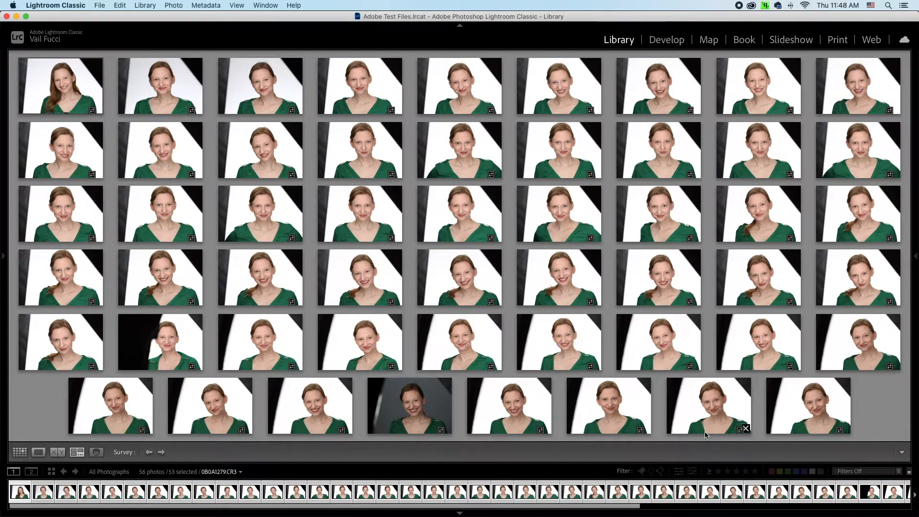
key(Tab)
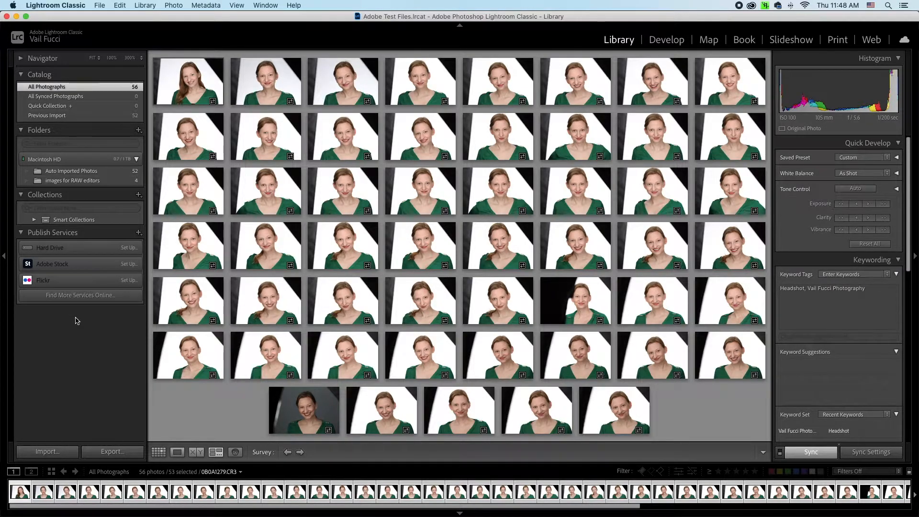
key(Tab)
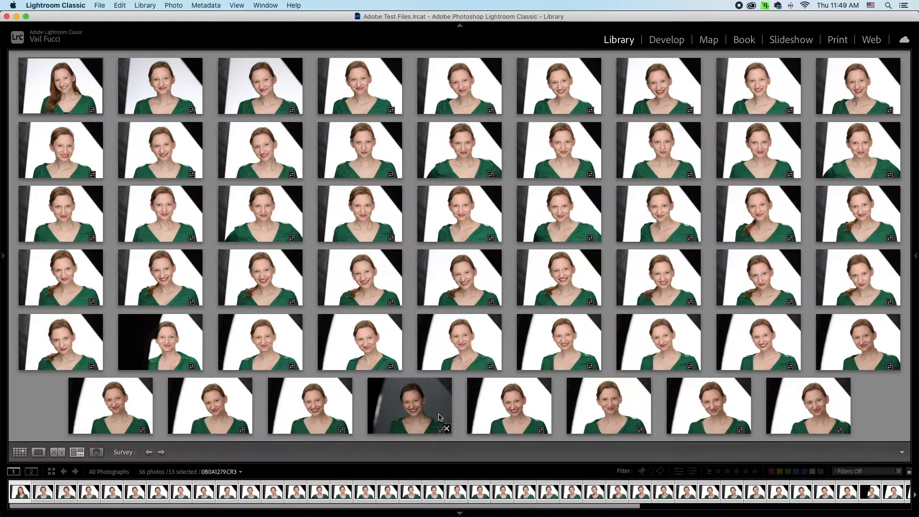
- Remove the underexposed shot (photo 49), photo 21 and the shot with the mostly black backdrop (photo 38) from the survey
click(446, 428)
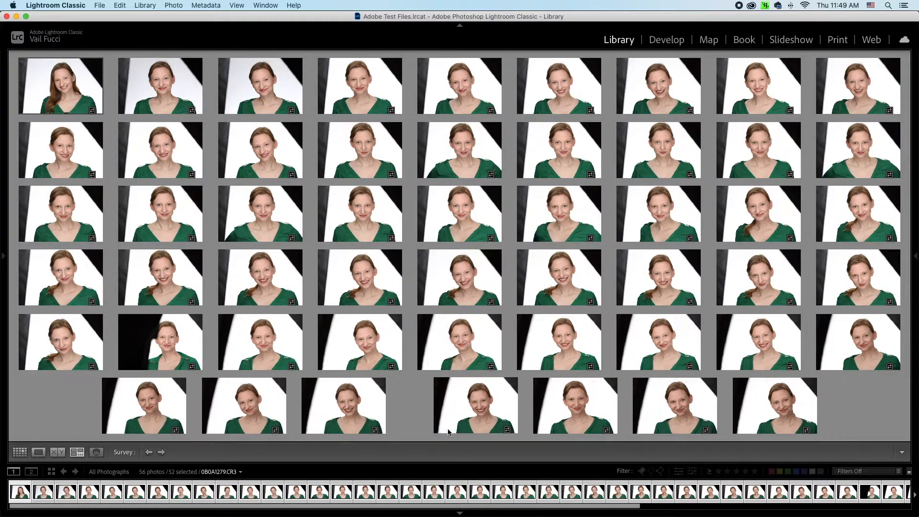
mouse_move(298, 233)
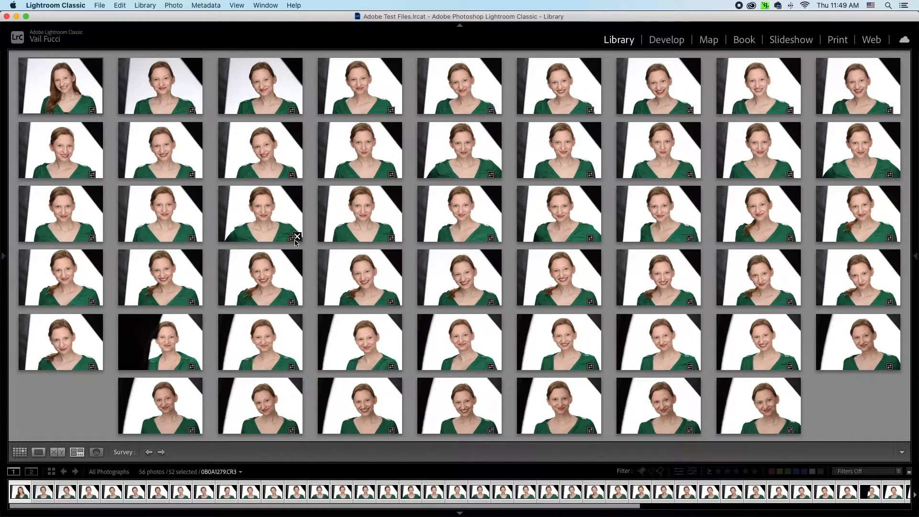
click(298, 237)
mouse_move(98, 364)
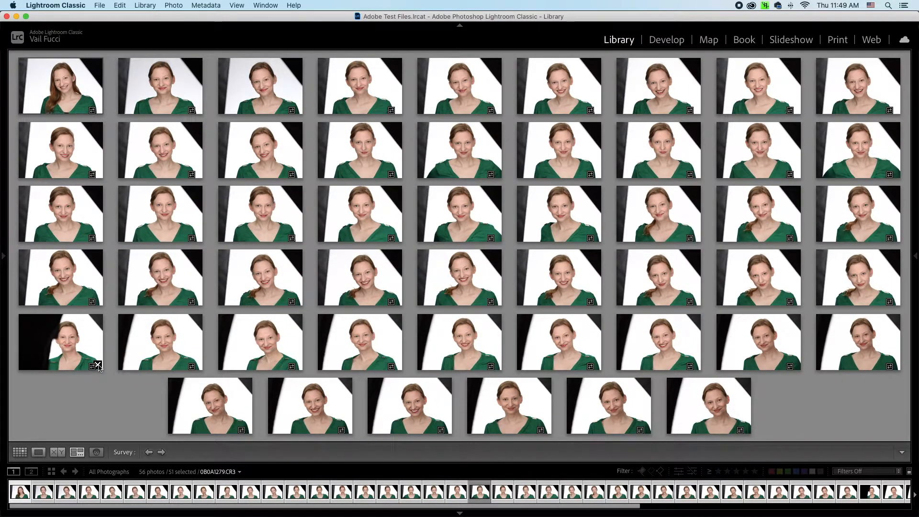
click(98, 365)
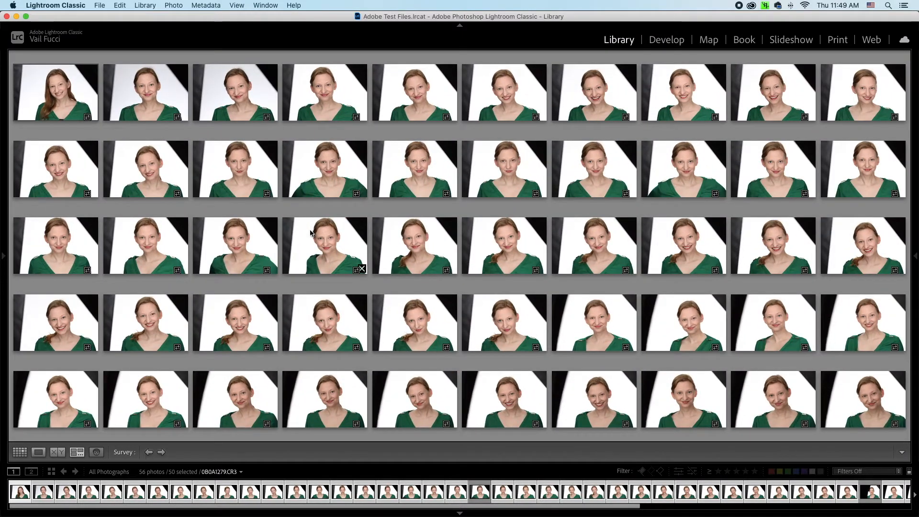
- Remove the six similar headshots, photos 13 to 18, from the survey
click(630, 192)
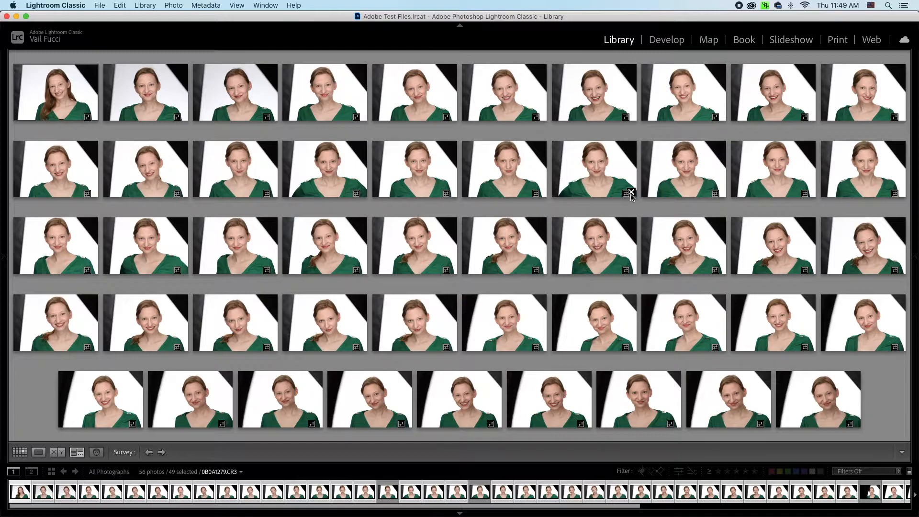
click(631, 192)
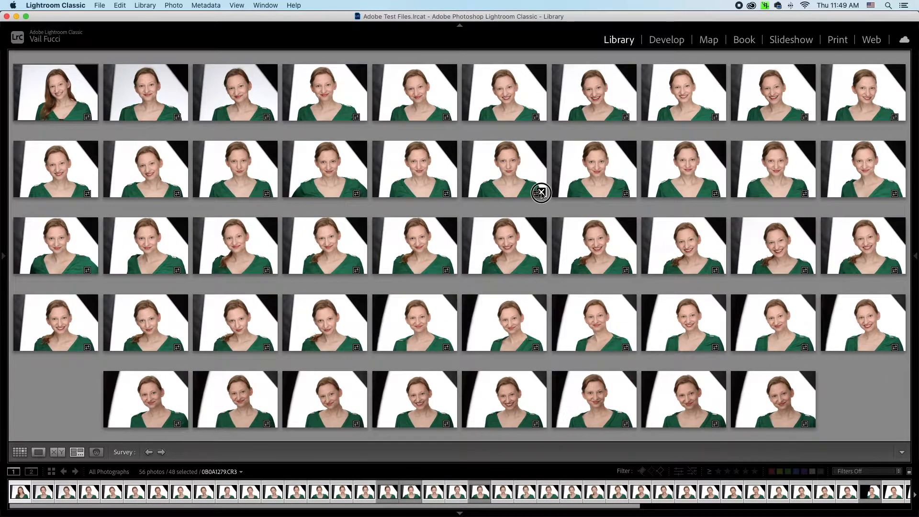
click(541, 193)
click(449, 193)
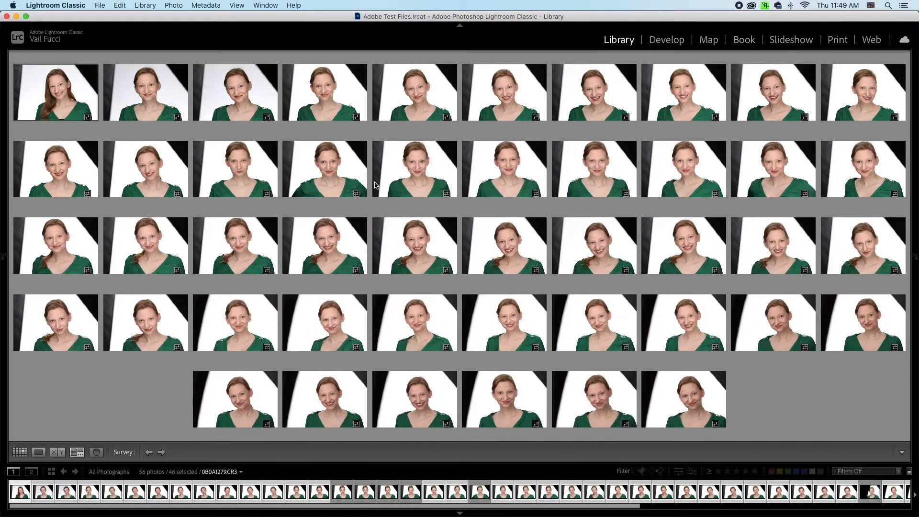
click(362, 193)
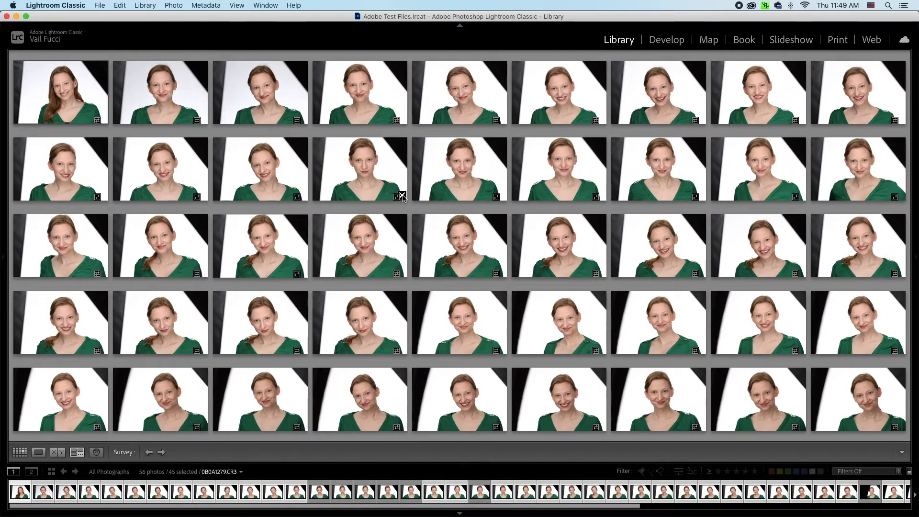
click(402, 196)
- Remove the last three shots, photos 51 to 53, and the similar portrait, photo 36, from the survey
mouse_move(510, 389)
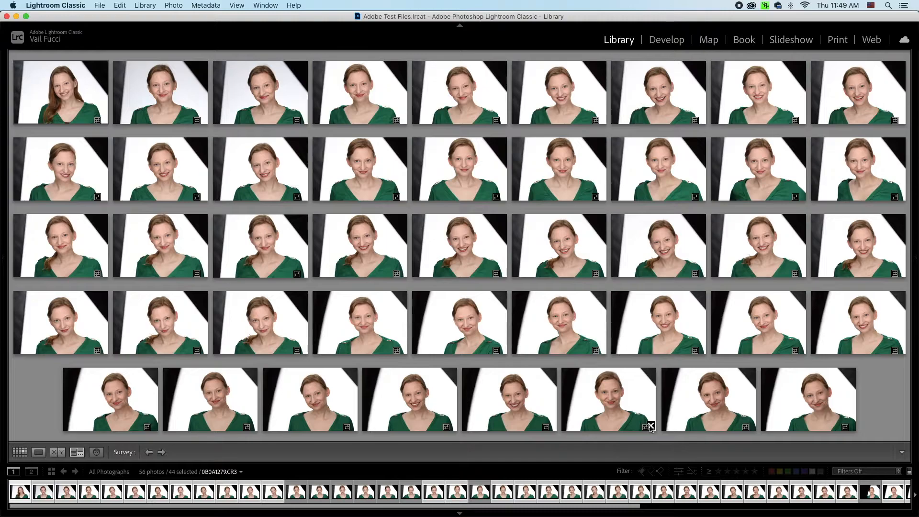
click(651, 426)
click(701, 426)
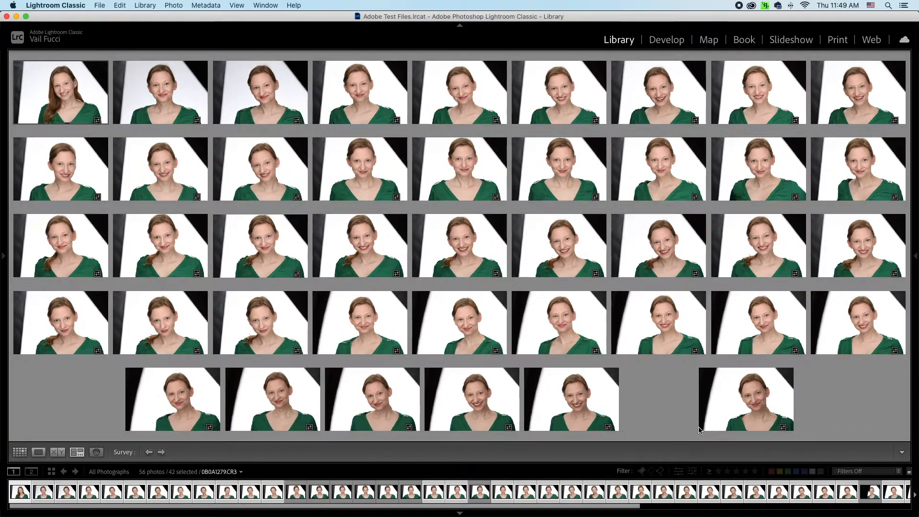
click(753, 426)
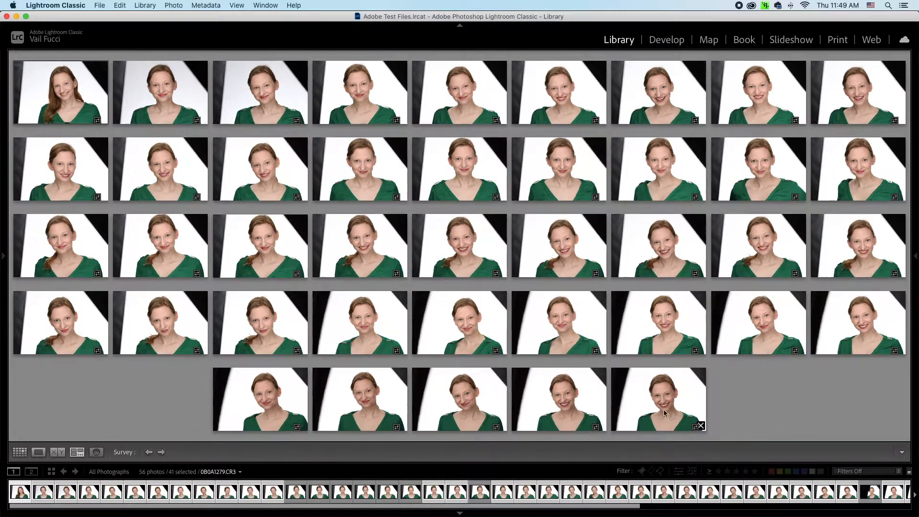
mouse_move(182, 331)
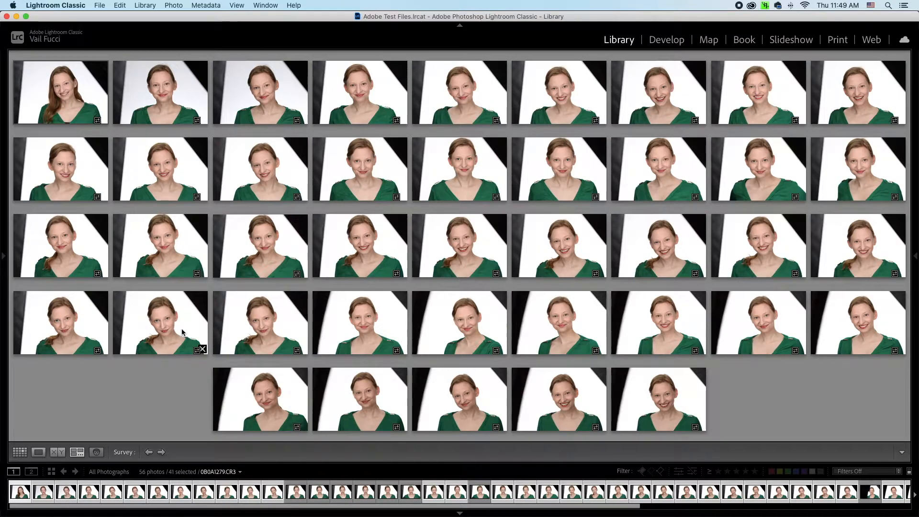
click(202, 349)
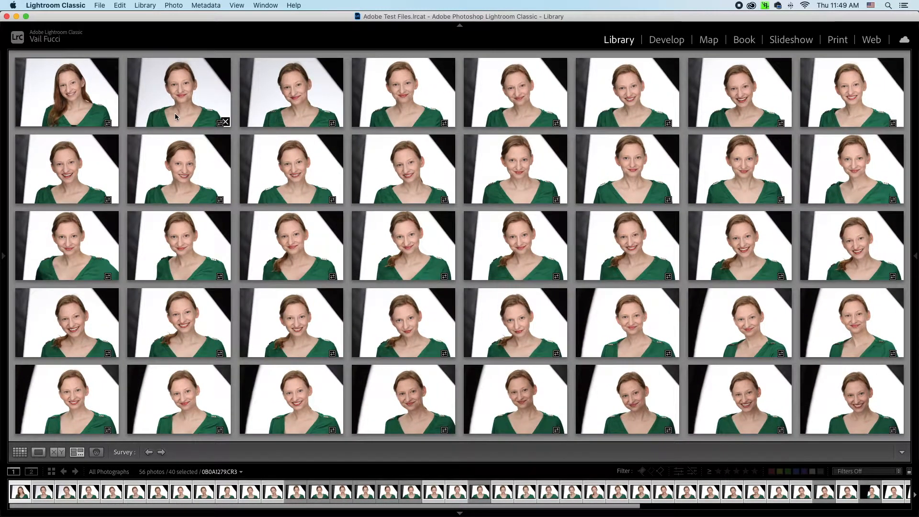
- Replace the survey selection with only the first 20 photos of the filmstrip
mouse_move(279, 332)
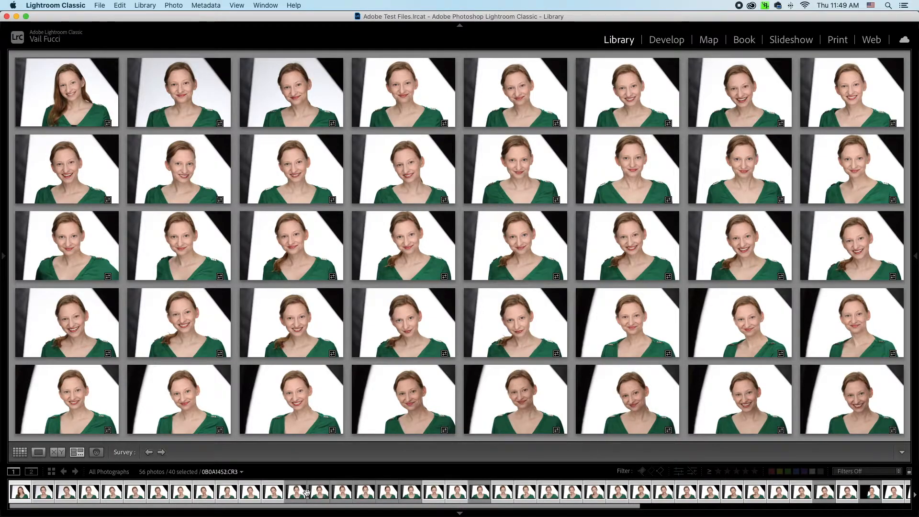
click(319, 498)
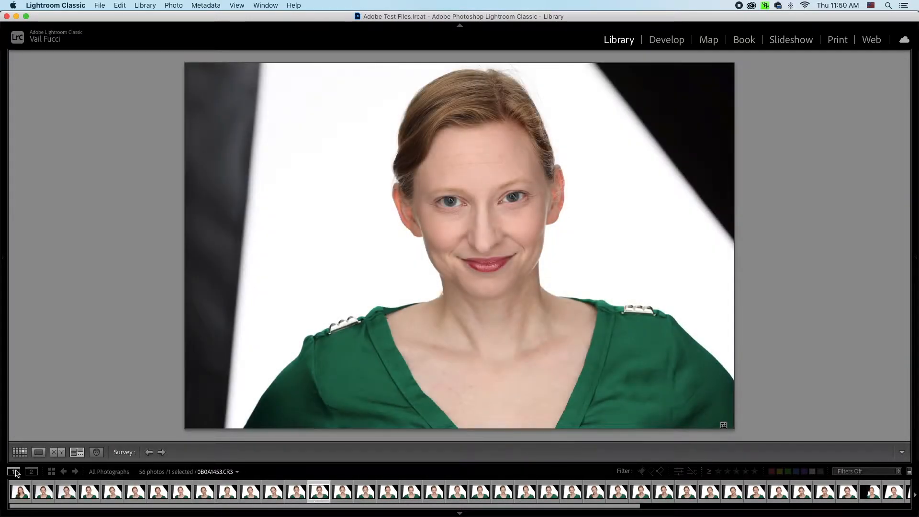
click(19, 491)
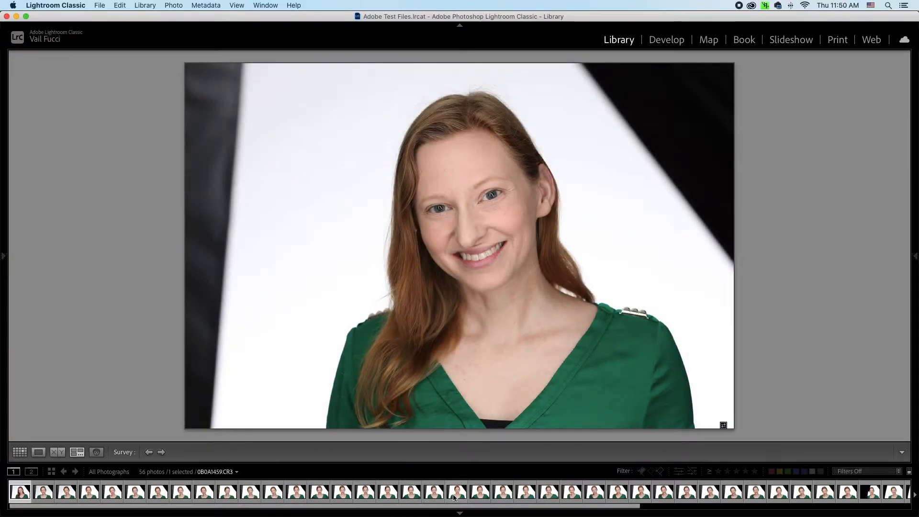
shift+click(454, 491)
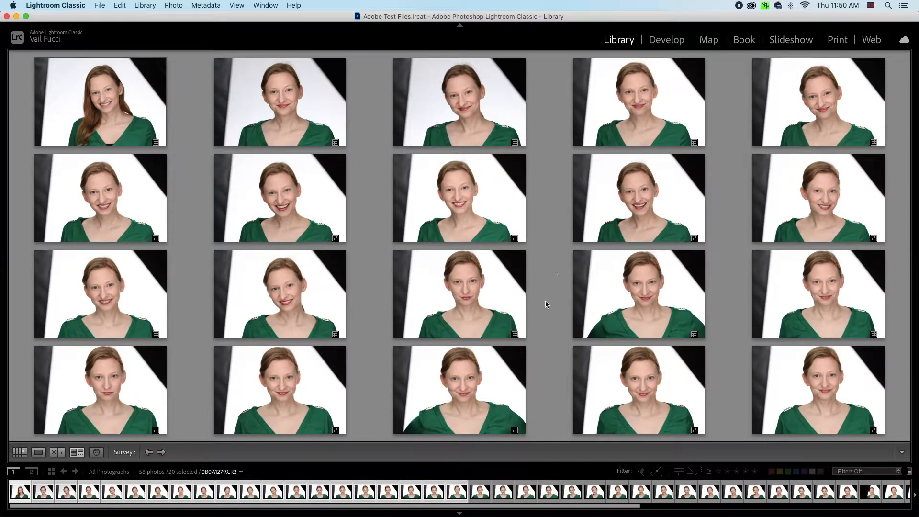
- Remove the weaker headshots, photos 13, 10, 16, 18 and 19, from the 20-photo survey
click(520, 334)
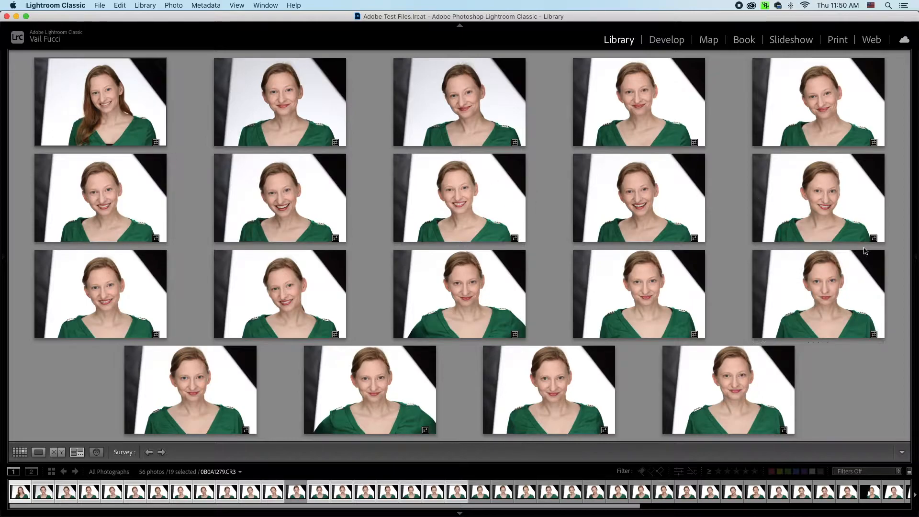
click(881, 238)
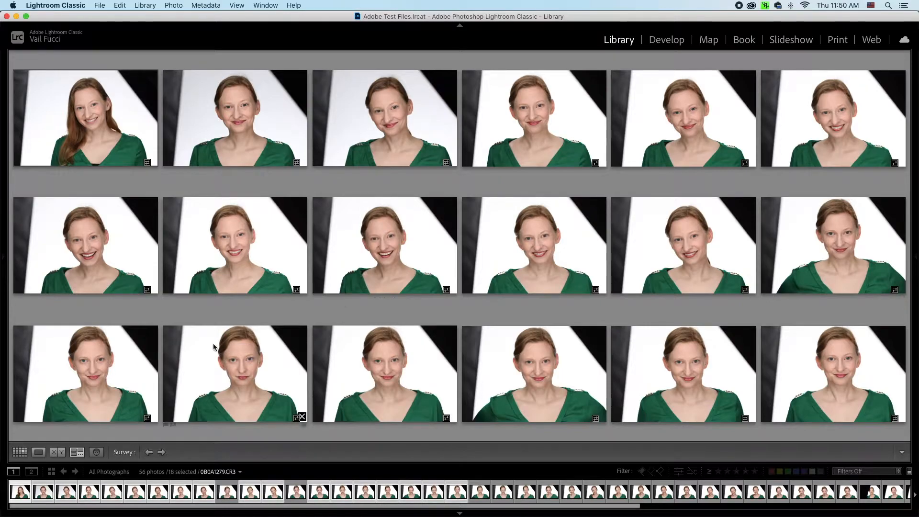
click(302, 417)
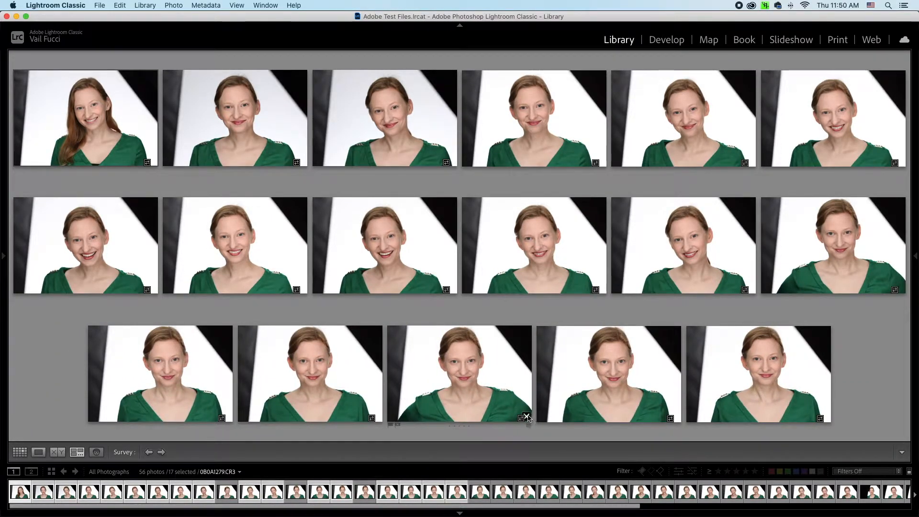
click(526, 418)
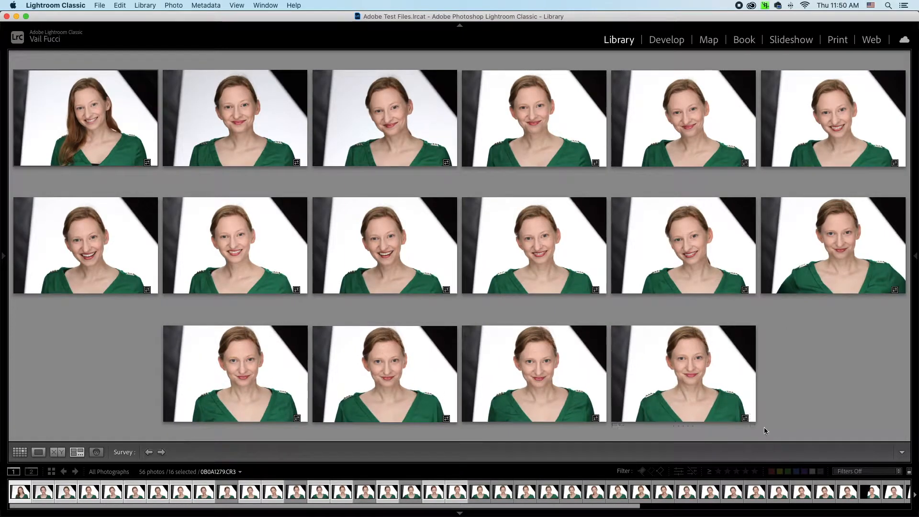
click(600, 417)
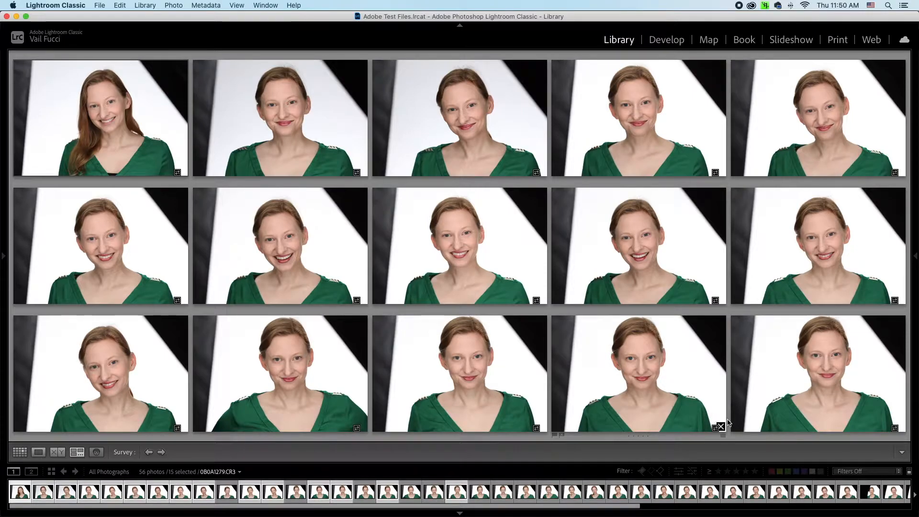
- Narrow the survey to ten photos by removing photos 17, 15, 14, 11 and 9
click(720, 427)
click(630, 427)
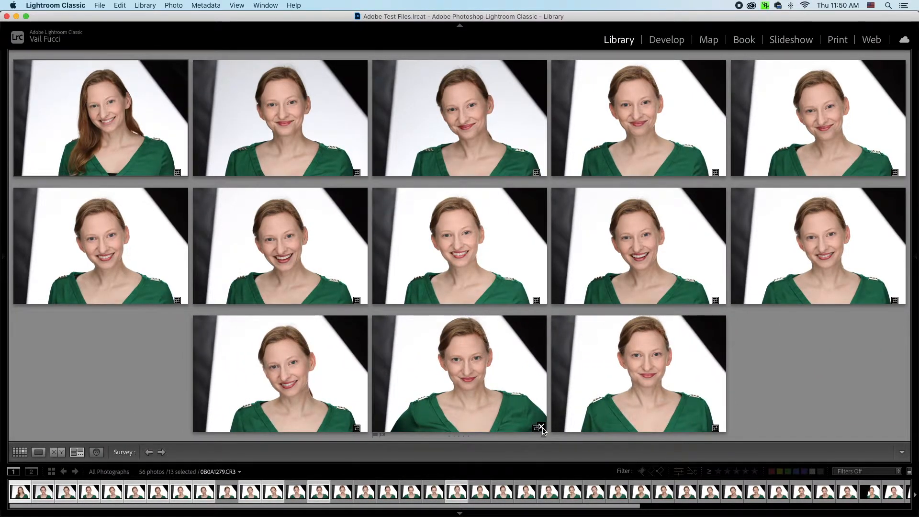
click(540, 427)
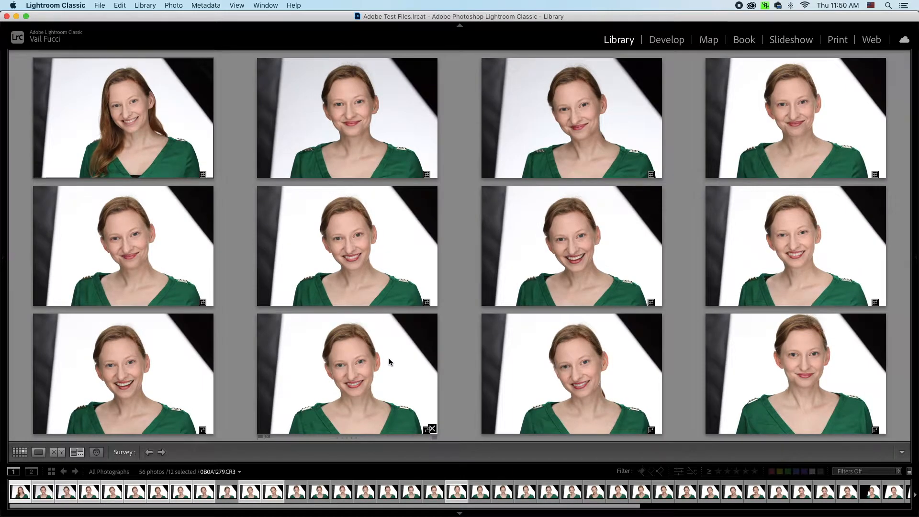
click(433, 429)
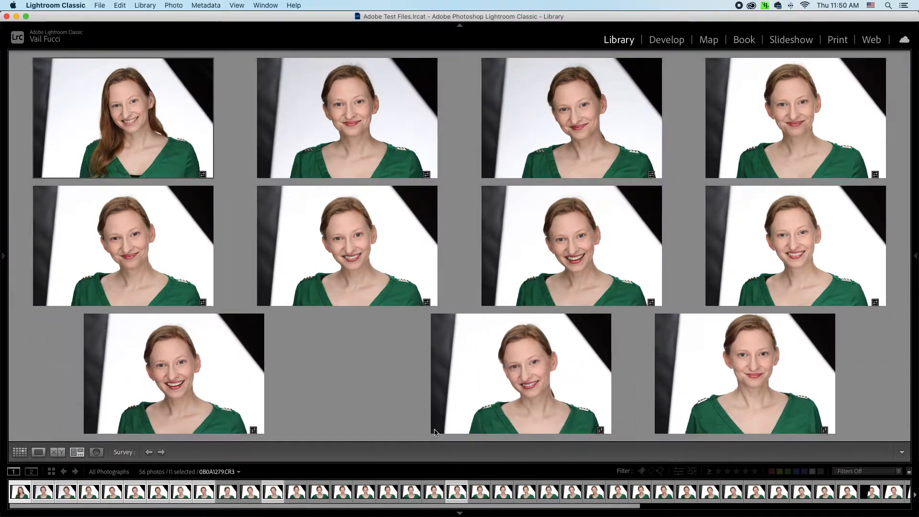
click(316, 429)
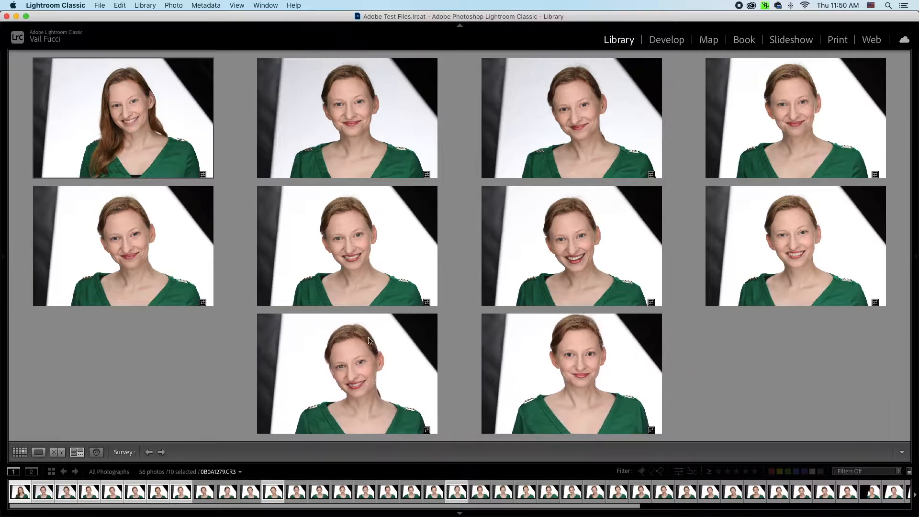
- Remove the eighth photo from the survey and check the long-haired portrait, 0B0A1279.CR3, at full size and zoomed in
click(880, 300)
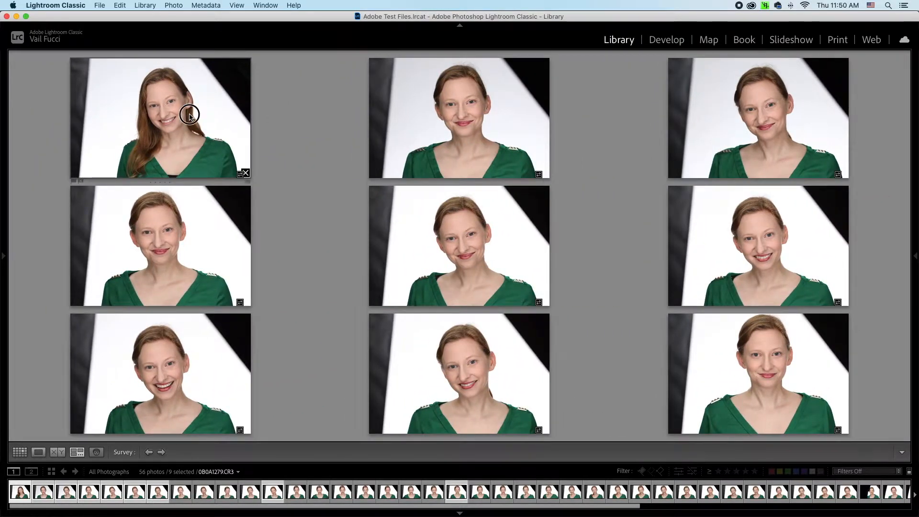
double_click(189, 117)
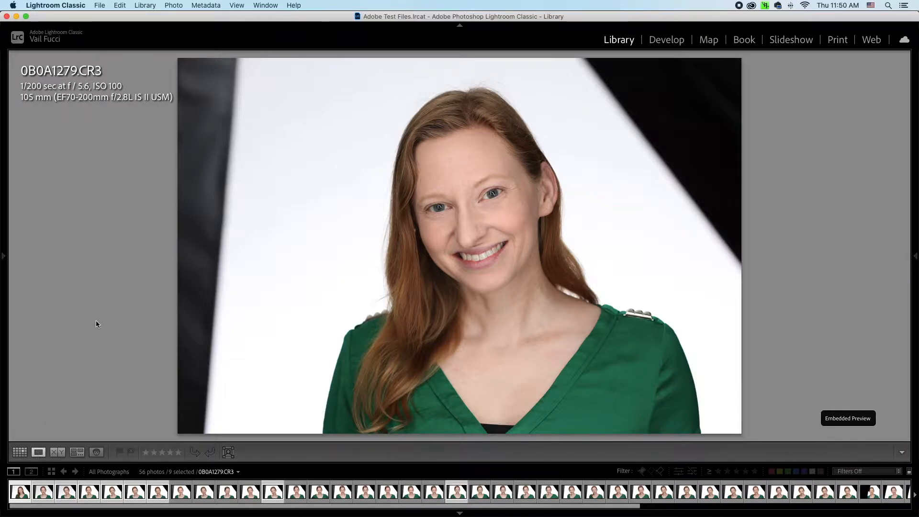
click(553, 222)
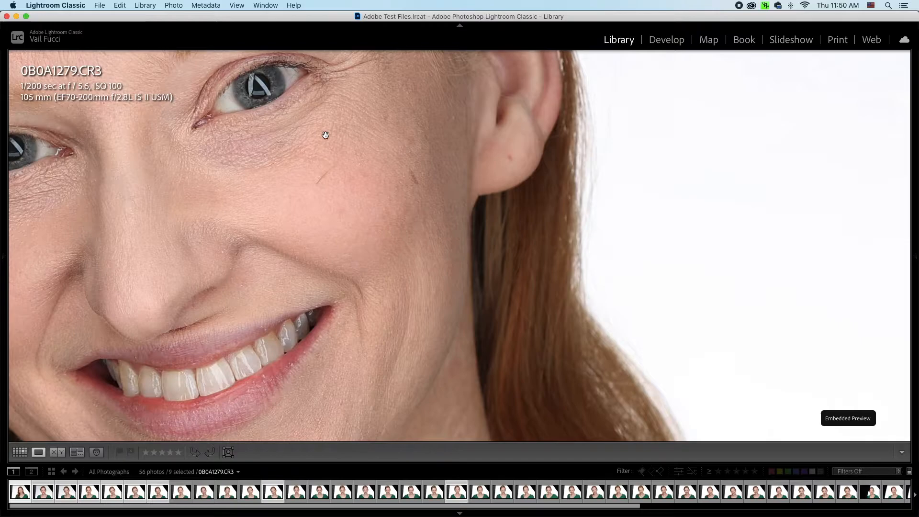
click(275, 105)
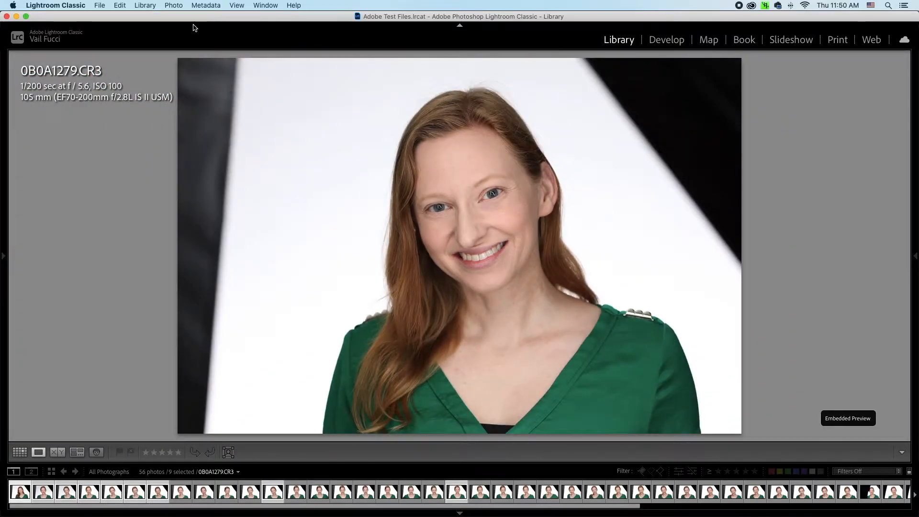
- Look through the nine selected photos one at a time at full size, ending back at 0B0A1279.CR3
key(Right)
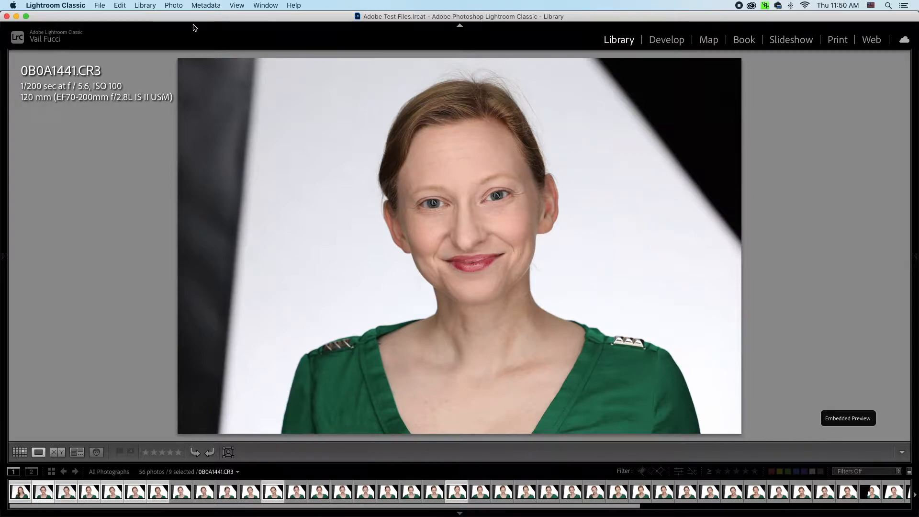
key(Right)
key(Right)
key(Right)
key(Right)
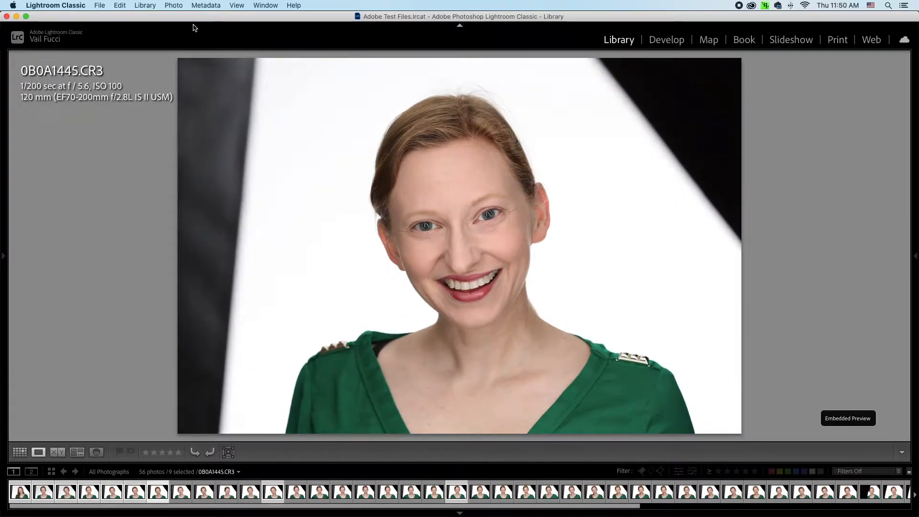
key(Right)
key(Right)
key(Right)
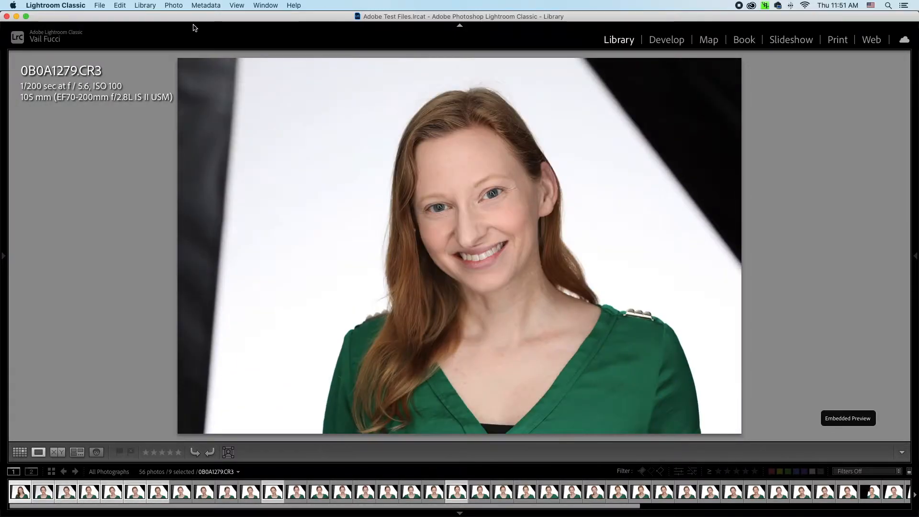
- Flag the long-haired portrait, 0B0A1279.CR3, as a pick and rate it one star
key(p)
key(Right)
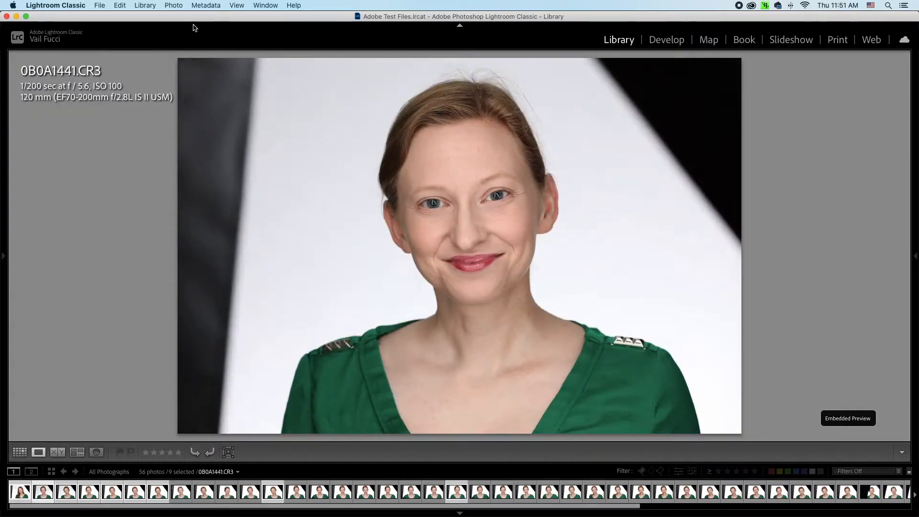
key(Left)
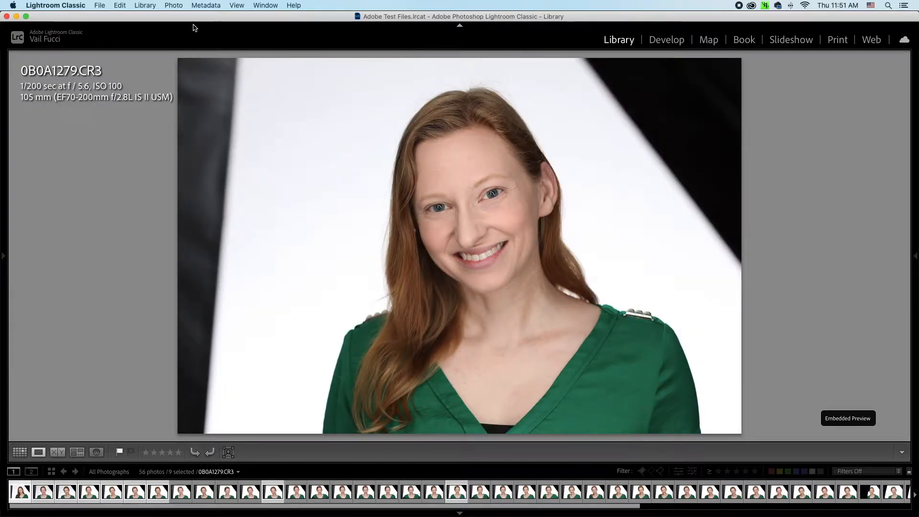
key(1)
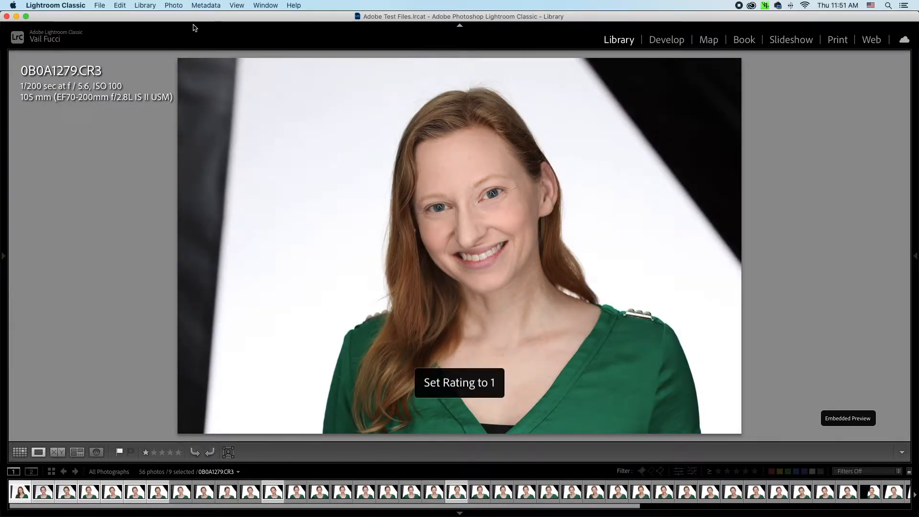
- Review the remaining selected photos individually for further picks, returning to the flagged portrait 0B0A1279.CR3
key(Right)
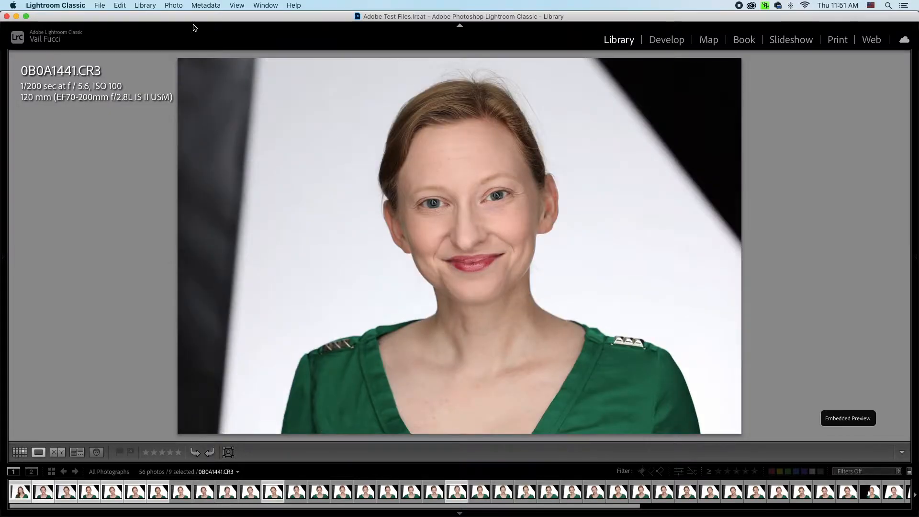
key(Right)
key(Right)
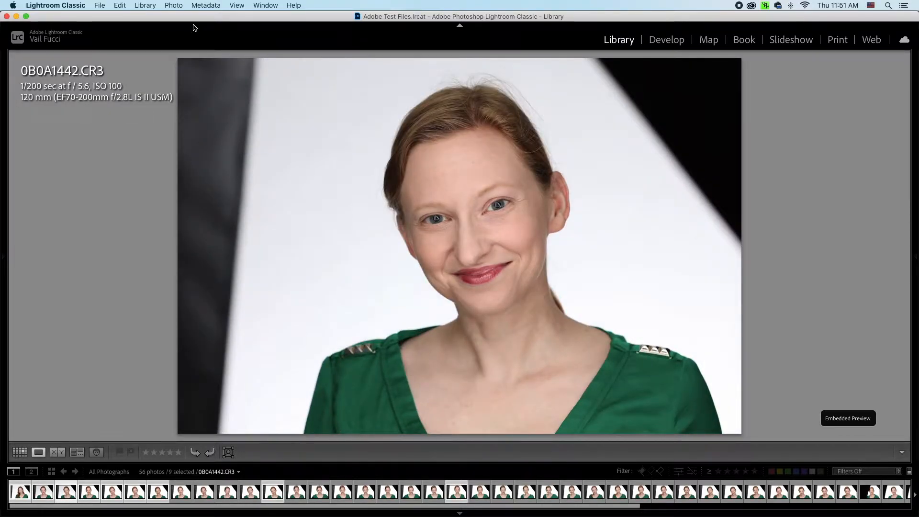
key(Right)
key(Right)
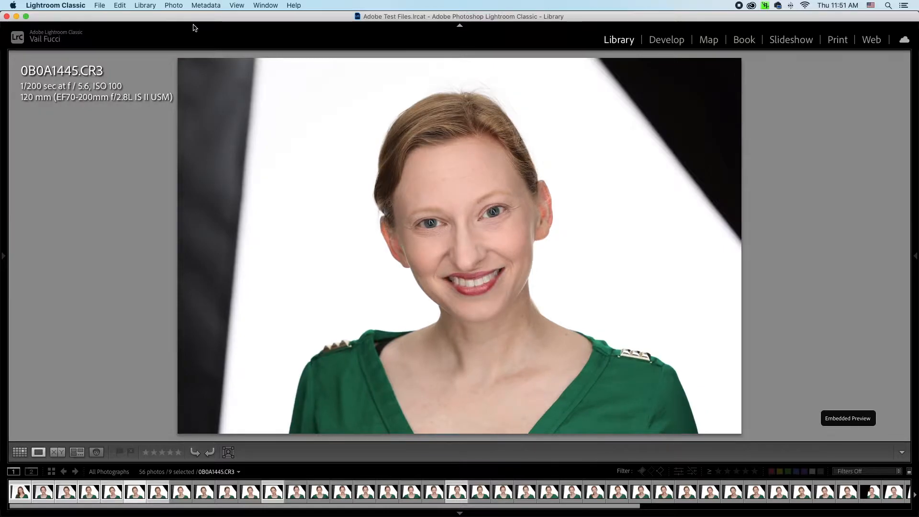
key(Right)
key(Right)
key(Right)
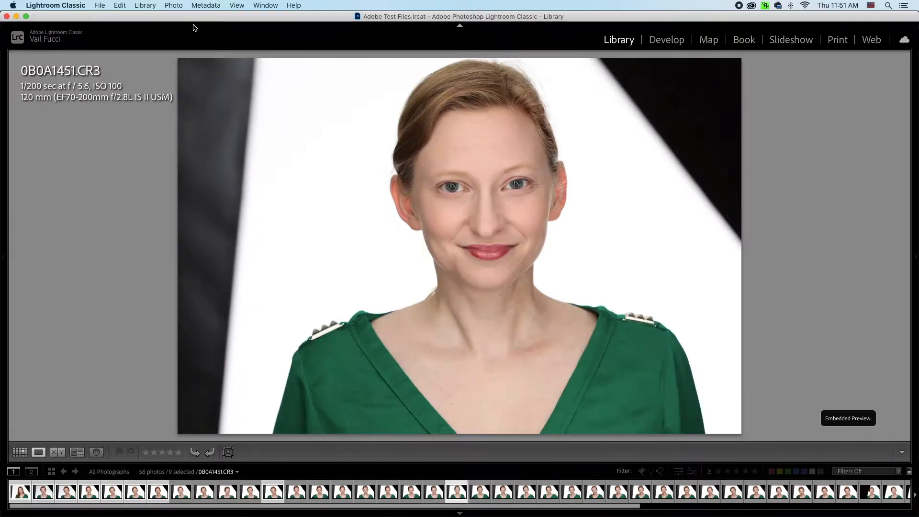
key(Right)
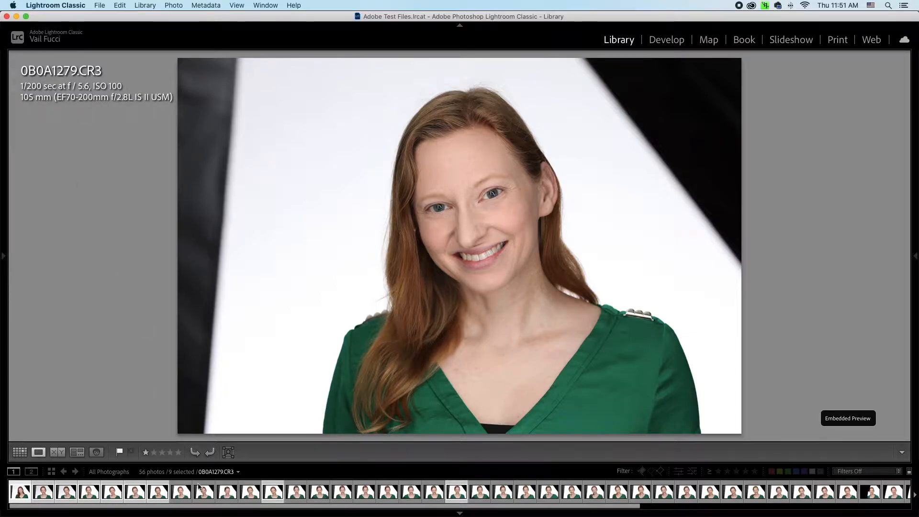
- Select photos 8 to 19 of the filmstrip and compare them in Survey view
click(178, 496)
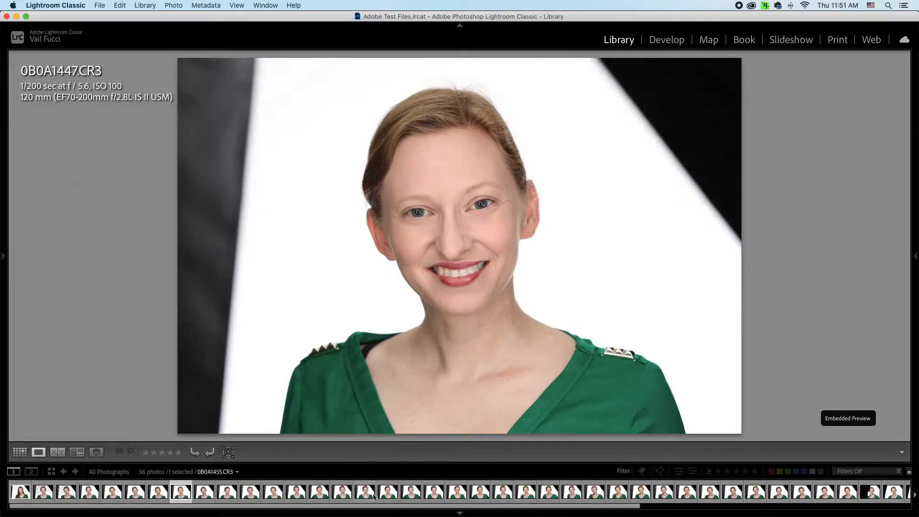
shift+click(435, 496)
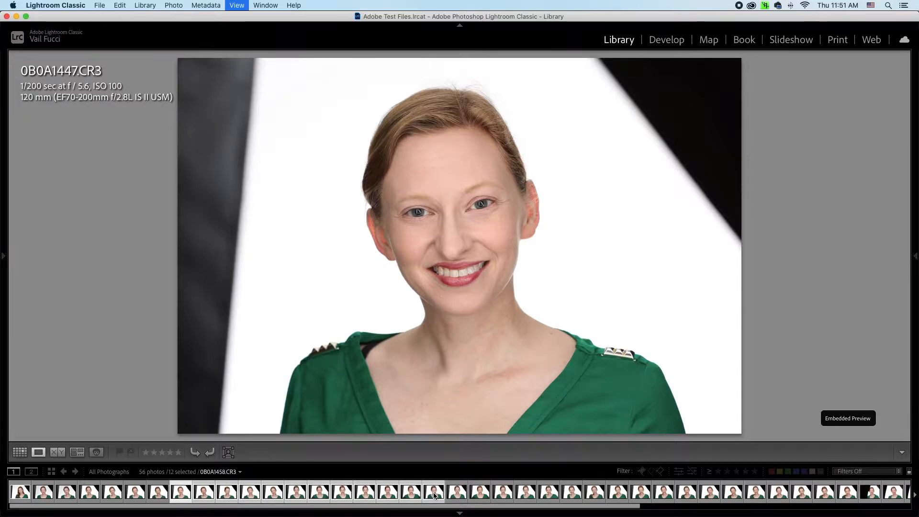
key(n)
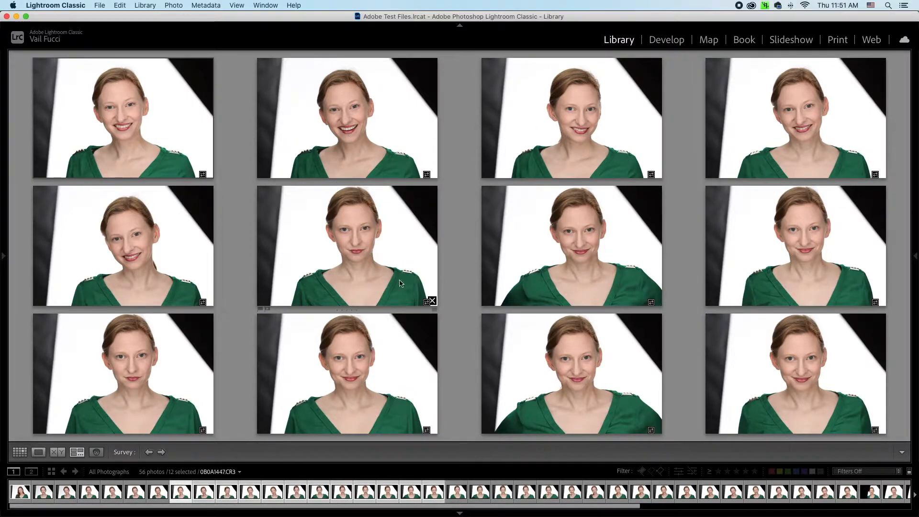
- Flag the smiling portrait with the tilted head, 0B0A1451.CR3, as a pick and return to the survey
click(148, 234)
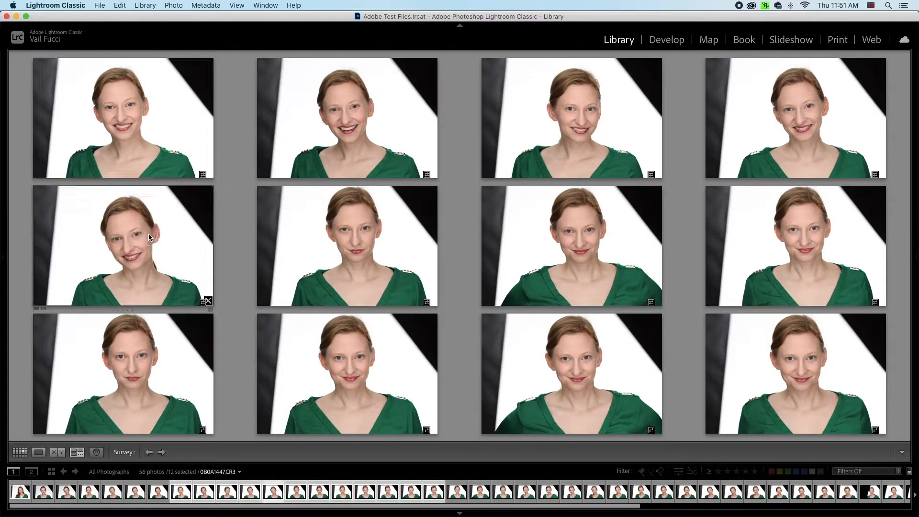
double_click(148, 236)
key(p)
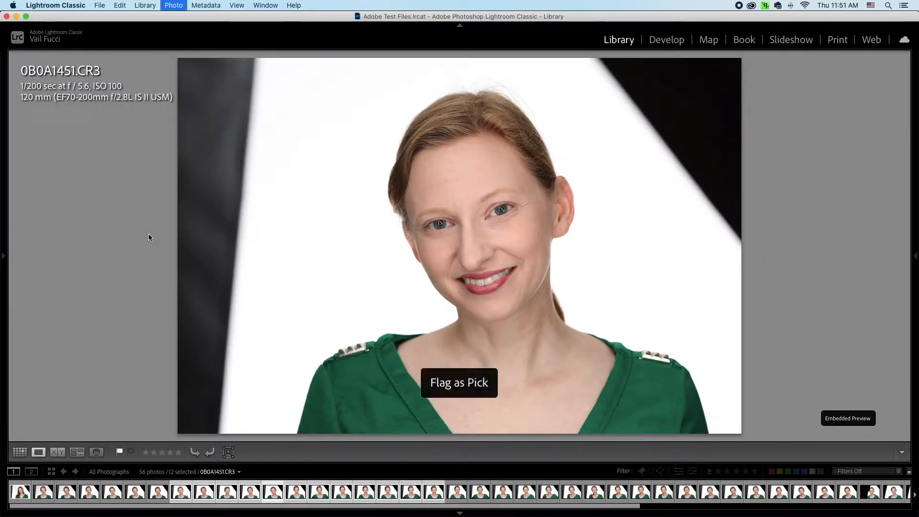
key(n)
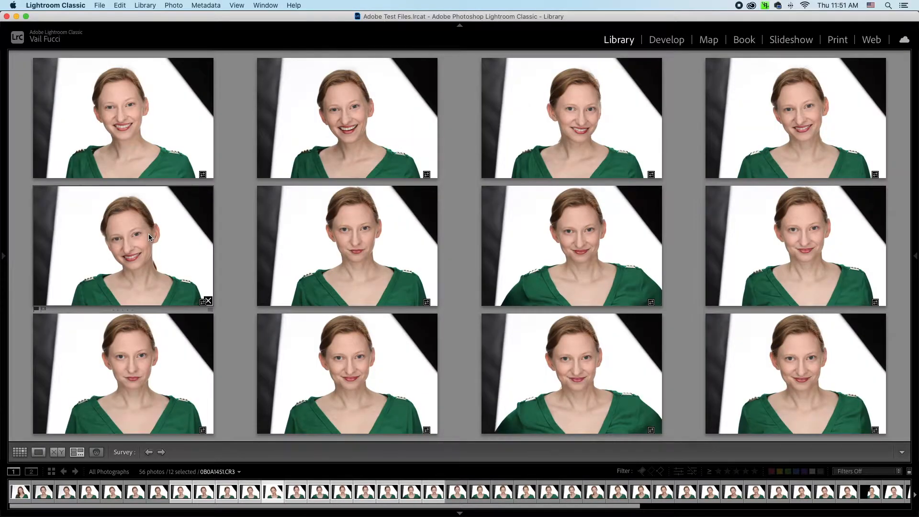
key(p)
key(p)
key(u)
key(p)
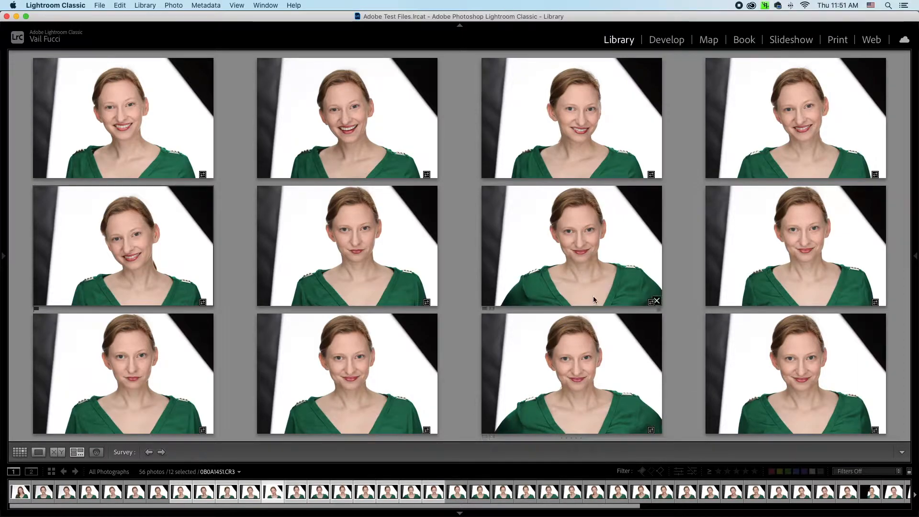
- Survey photos 20 to 31 and remove the last one, 0B0A1470.CR3, after checking it at full size
click(457, 490)
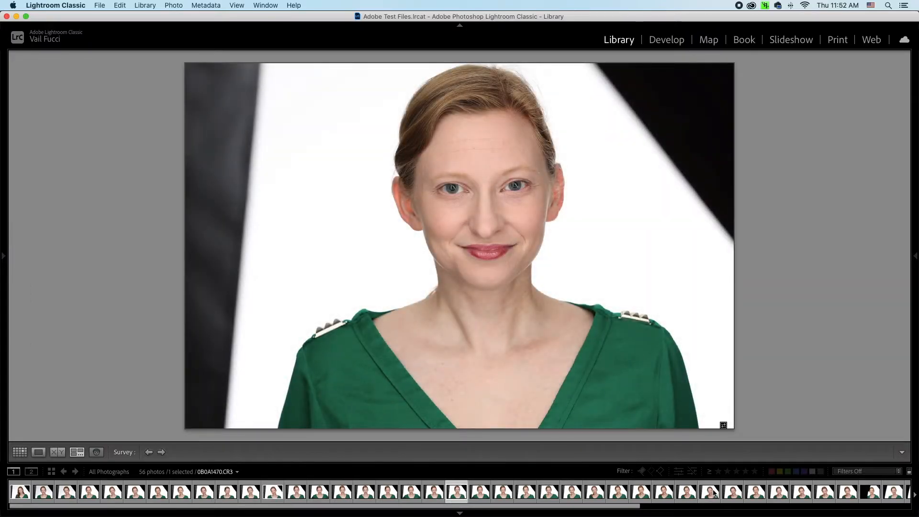
shift+click(713, 493)
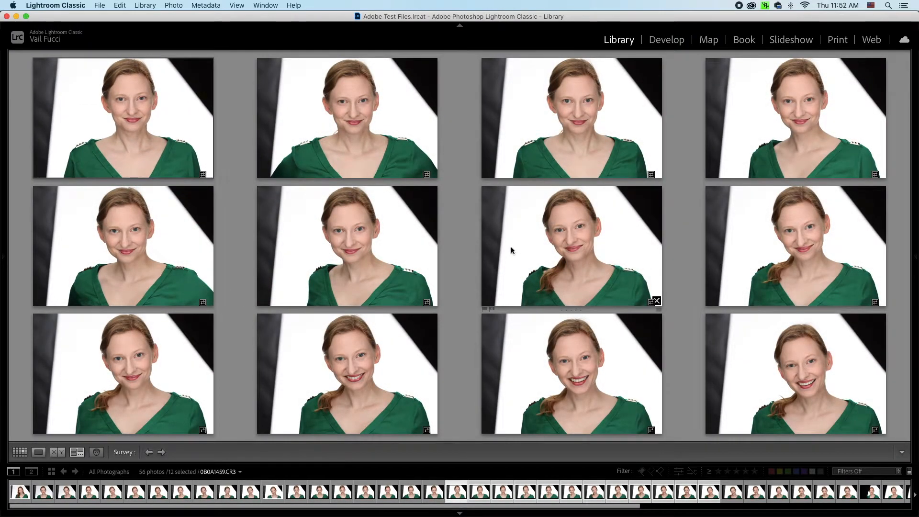
double_click(803, 378)
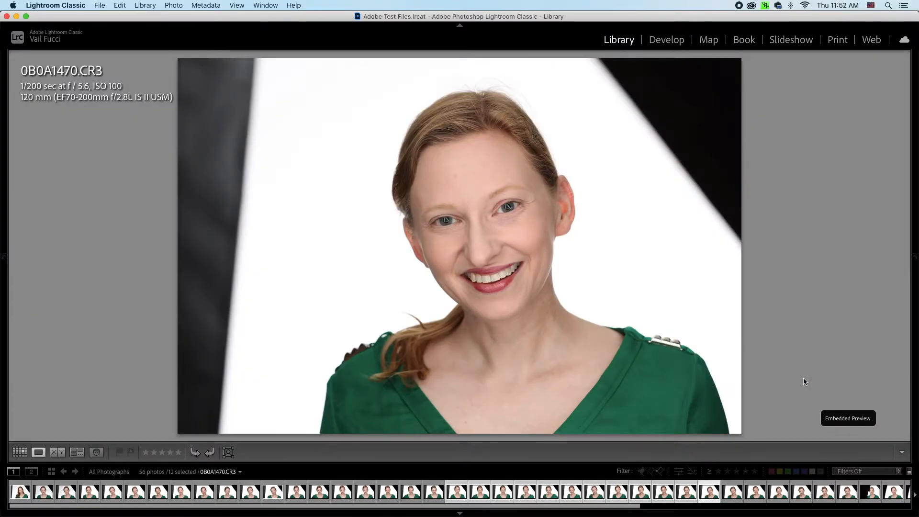
key(n)
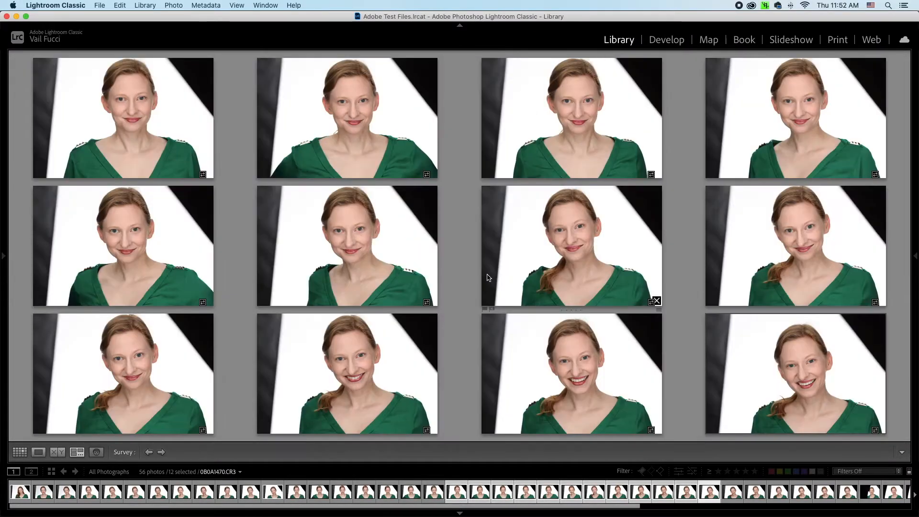
click(878, 429)
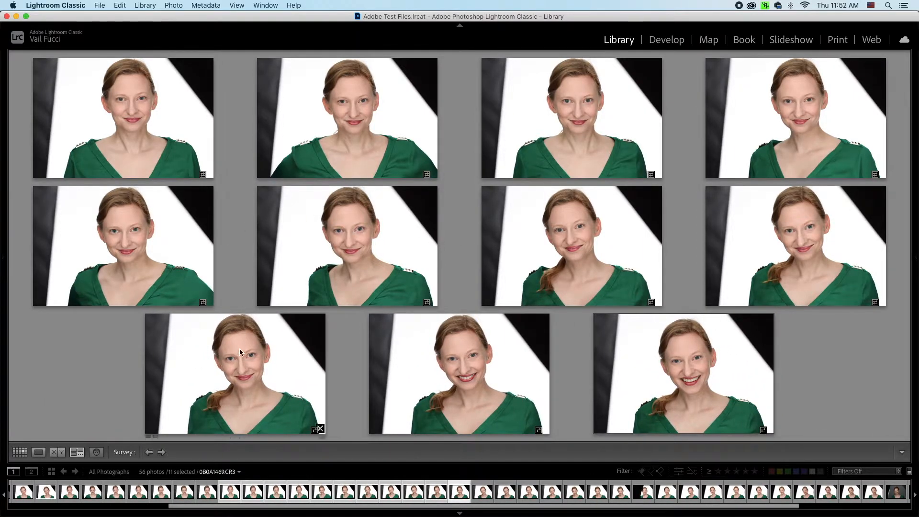
- Flag the smiling ponytail portrait, 0B0A1468.CR3, as a pick and return to the survey
double_click(455, 391)
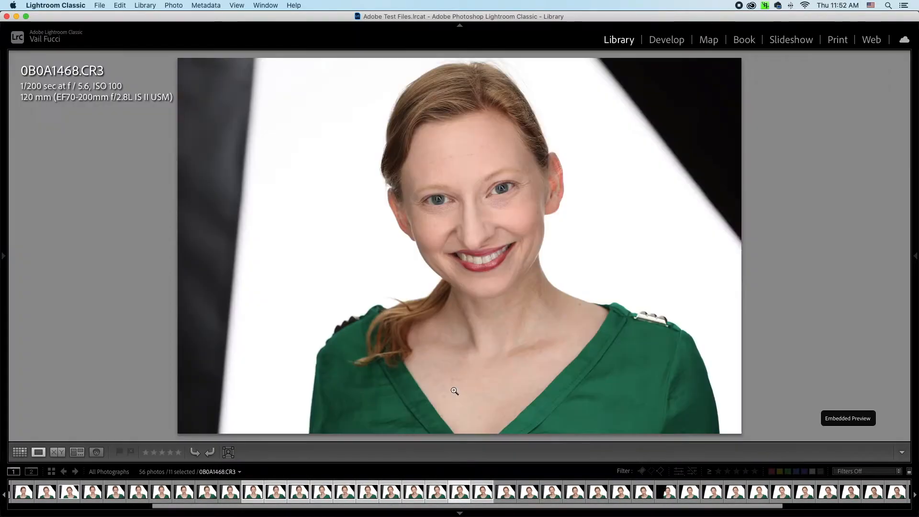
key(p)
double_click(454, 392)
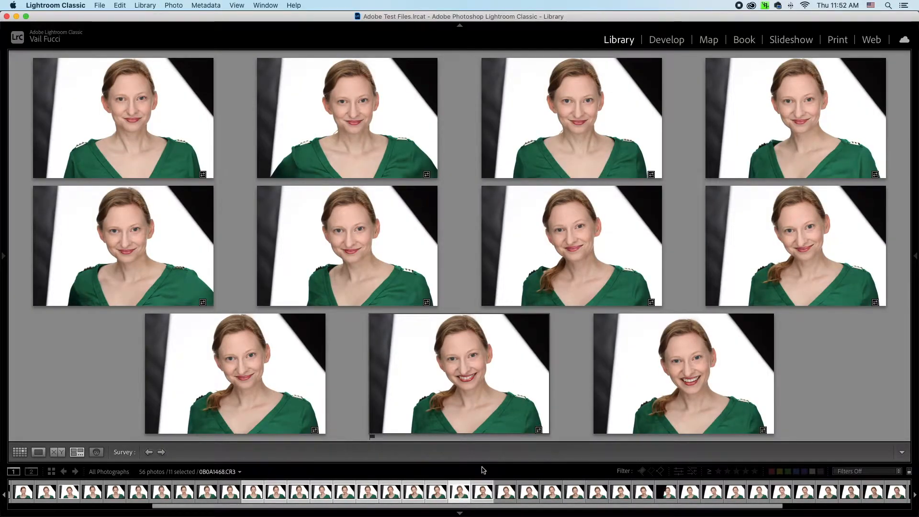
- Compare the 18 consecutive photos starting with 0B0A1470.CR3 in the survey
click(506, 492)
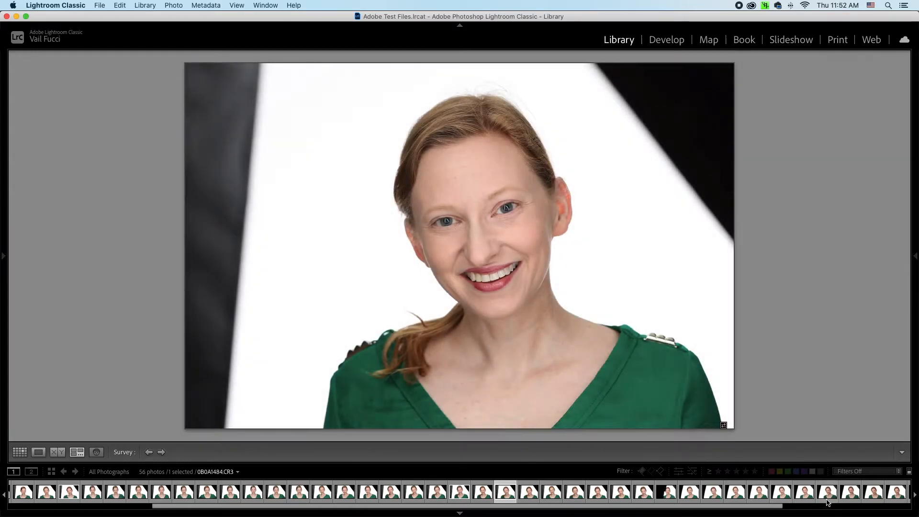
scroll(828, 502, down, 3)
shift+click(720, 498)
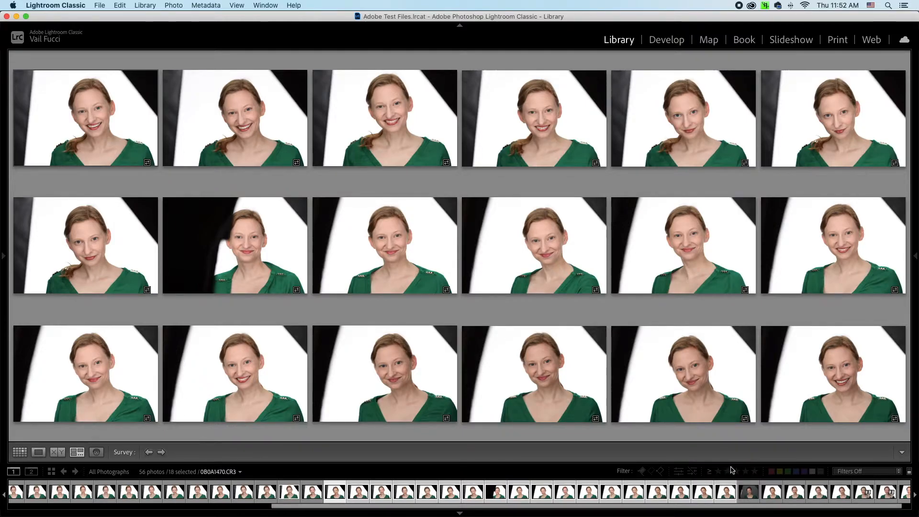
- Examine the photos individually at full size, from near the end of the filmstrip back to 0B0A1463.CR3
double_click(776, 491)
key(Right)
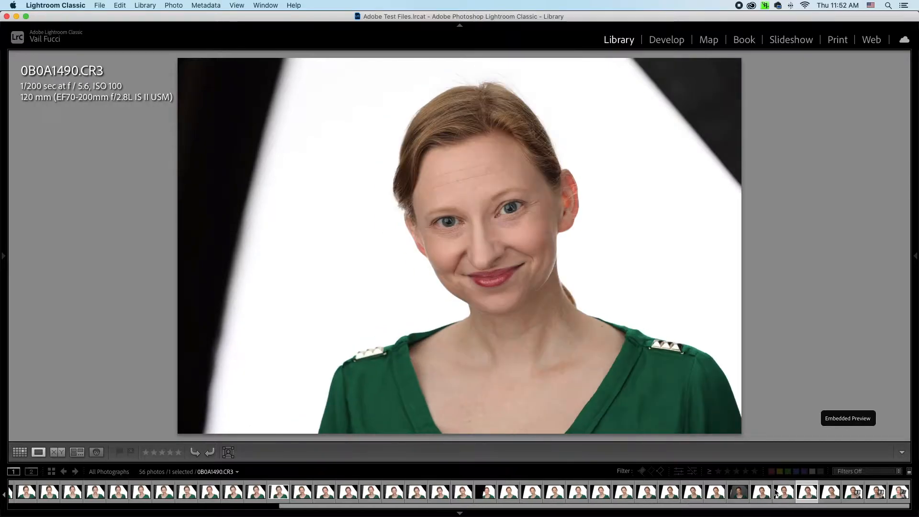
key(Right)
key(Right)
key(Right)
key(Right)
key(Left)
key(Left)
key(Left)
key(Left)
key(Left)
key(Left)
key(Left)
key(Left)
key(Left)
key(Left)
key(Left)
key(Left)
key(Left)
key(Left)
key(Left)
key(Left)
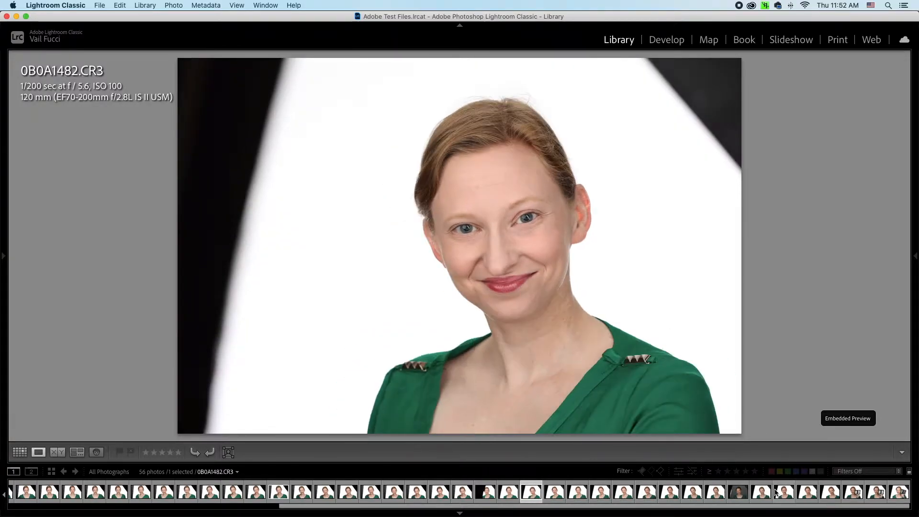
key(Left)
key(Left)
key(Left)
key(Left)
key(Left)
key(Left)
key(Left)
key(Left)
key(Left)
key(Left)
key(Left)
key(Left)
key(Left)
key(Left)
key(Left)
key(Left)
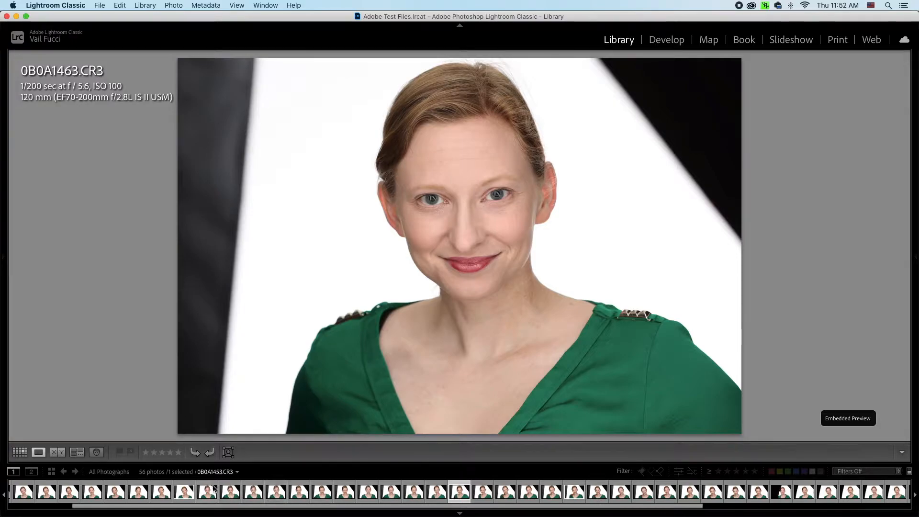
- Select the 13 photos from 0B0A1451.CR3 to 0B0A1463.CR3 and compare them in Survey view
shift+click(185, 494)
key(n)
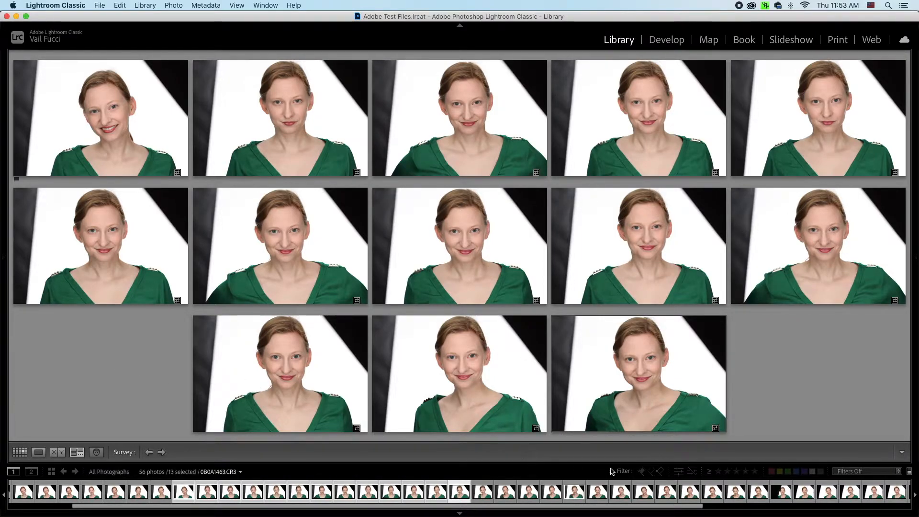
- Filter the filmstrip to the flagged picks and view each one individually, ending on 0B0A1468.CR3
click(642, 472)
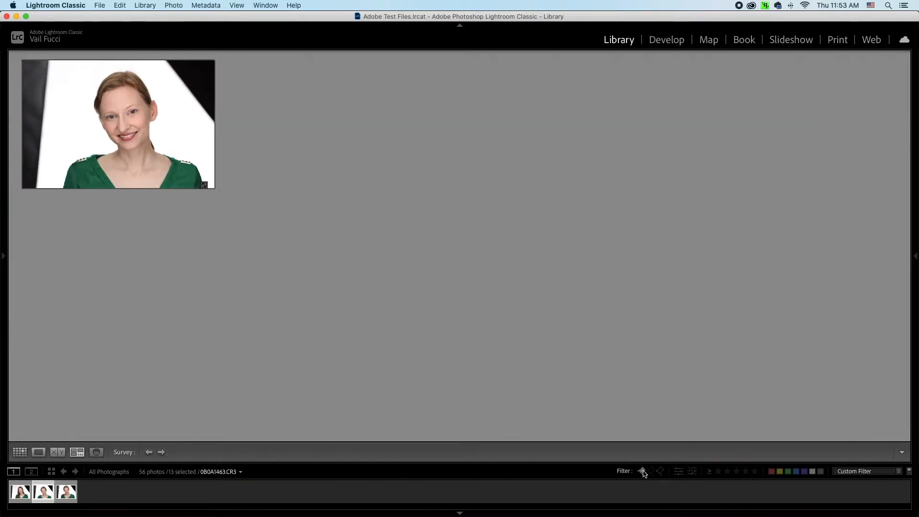
click(17, 498)
key(Right)
key(Right)
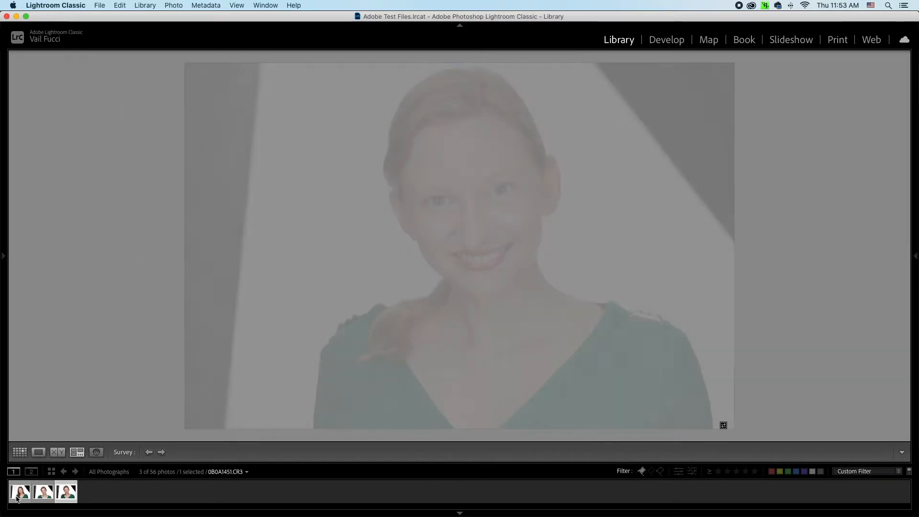
key(Left)
key(Left)
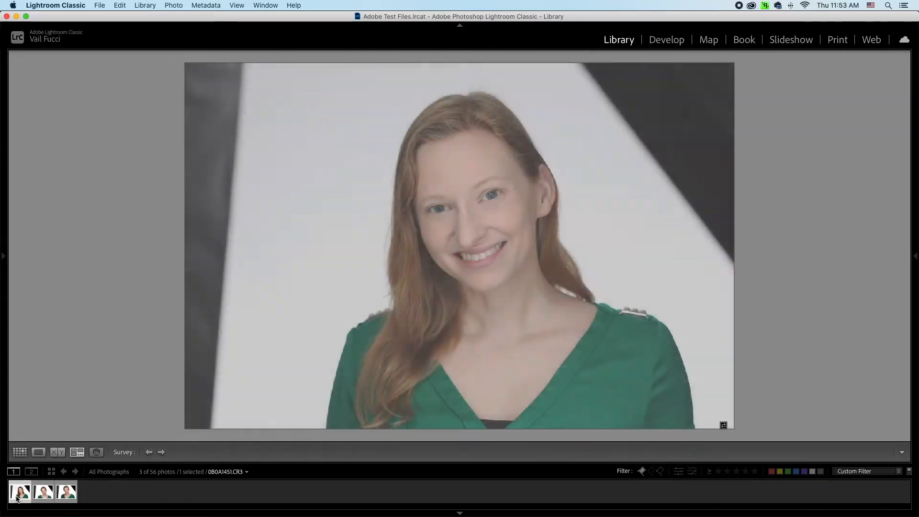
key(Right)
key(Right)
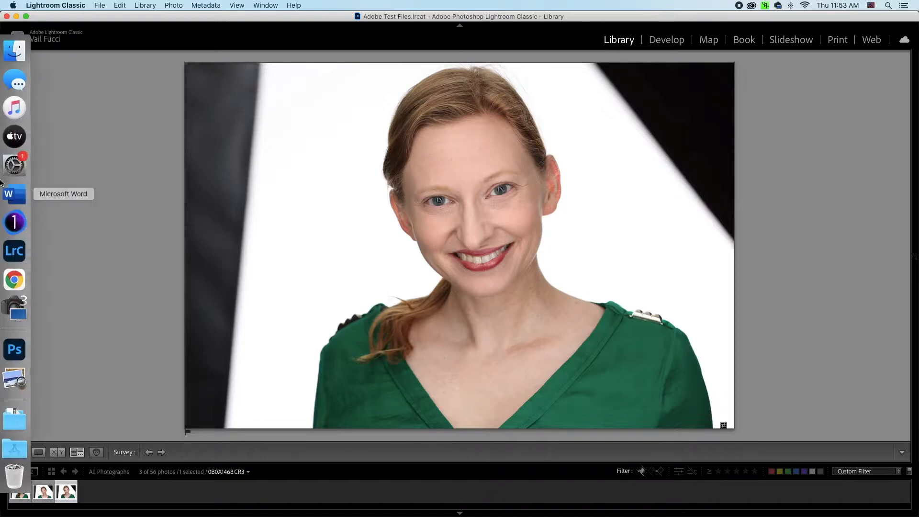
- Switch to Capture One 21 and look back through the imported headshots to the start of the browser
click(10, 219)
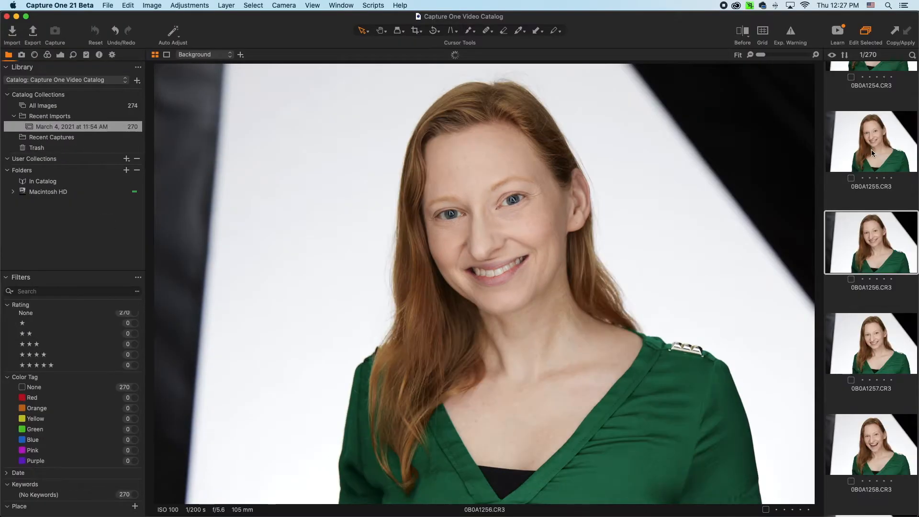
scroll(871, 152, up, 15)
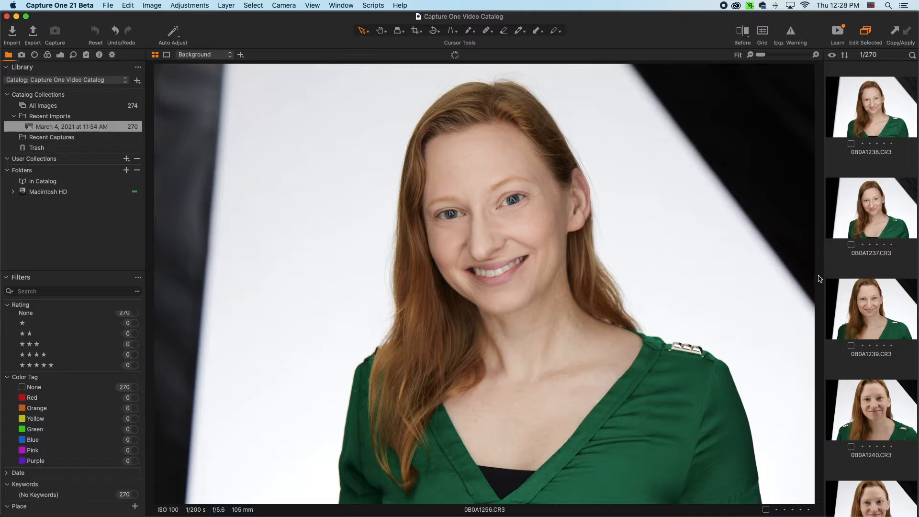
- Try a wider browser beside the viewer to enlarge its thumbnails, and restore the narrow single column
drag(821, 277, 690, 274)
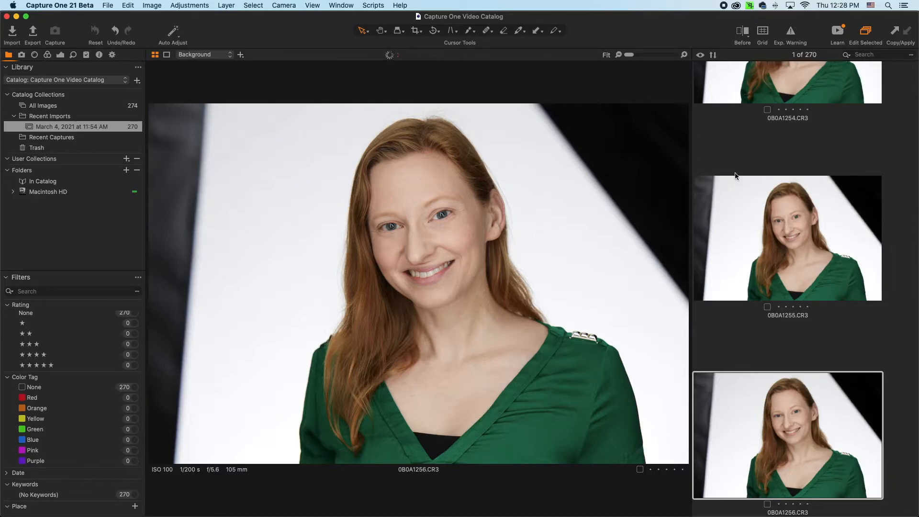
scroll(768, 131, up, 10)
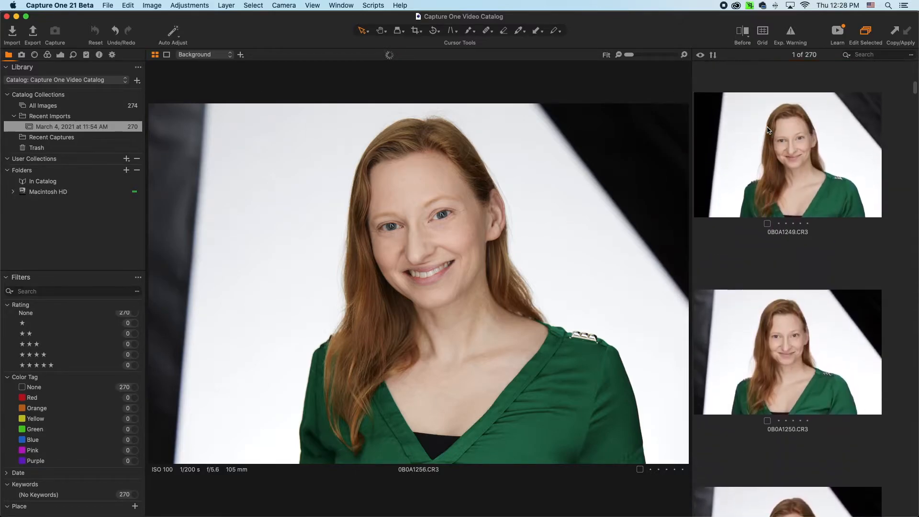
scroll(766, 131, down, 4)
drag(690, 174, 847, 181)
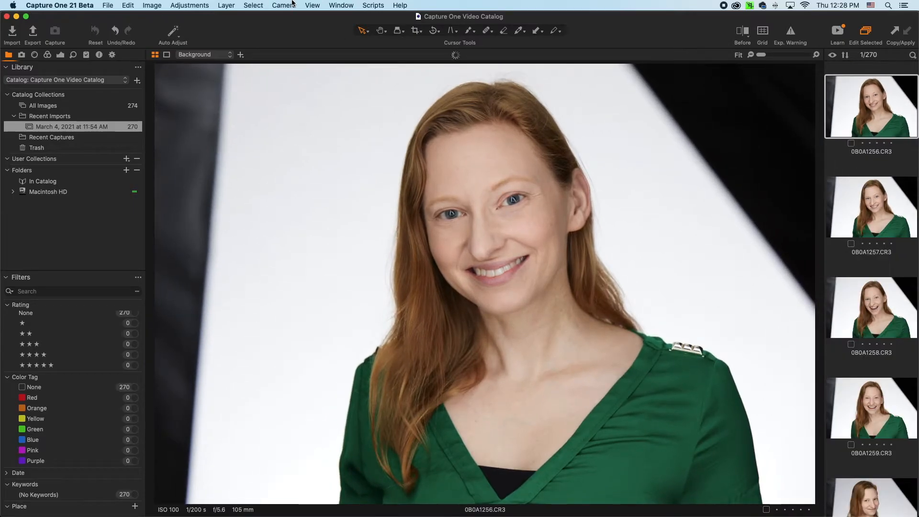
- Customize the browser so it is placed below the viewer
click(314, 6)
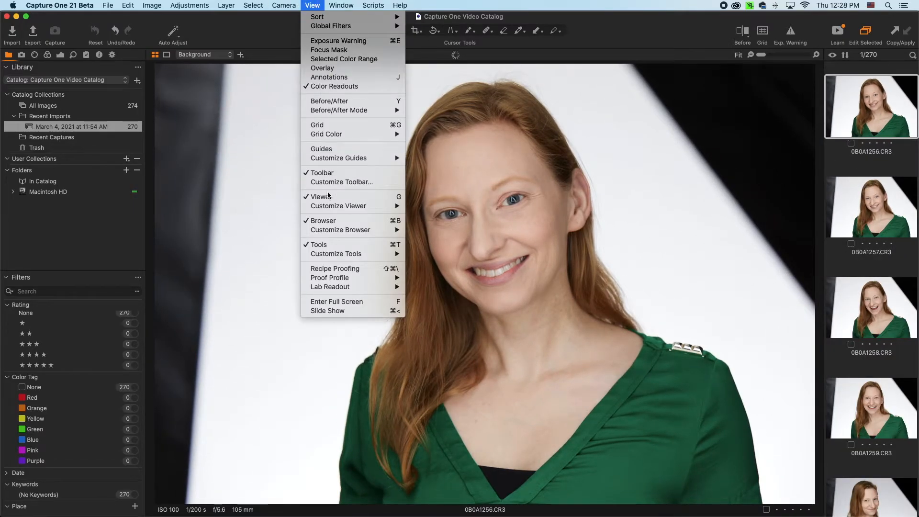
mouse_move(342, 230)
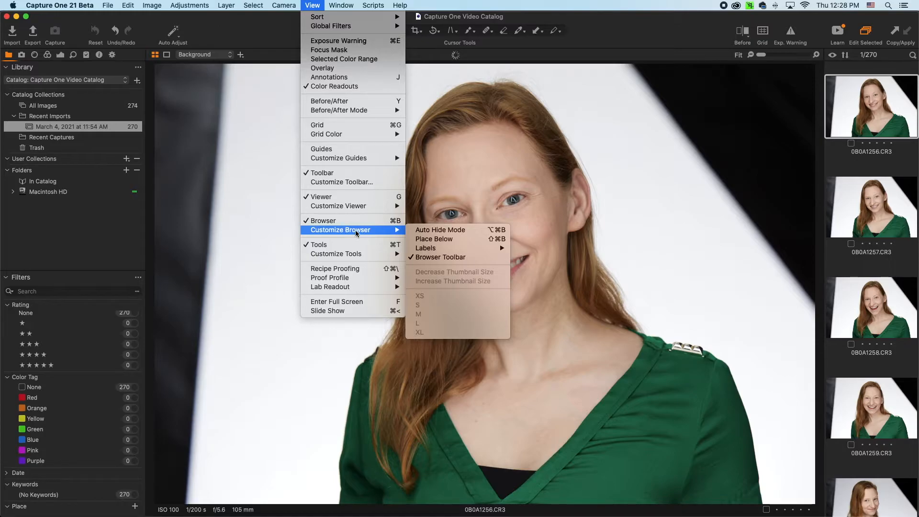
click(441, 239)
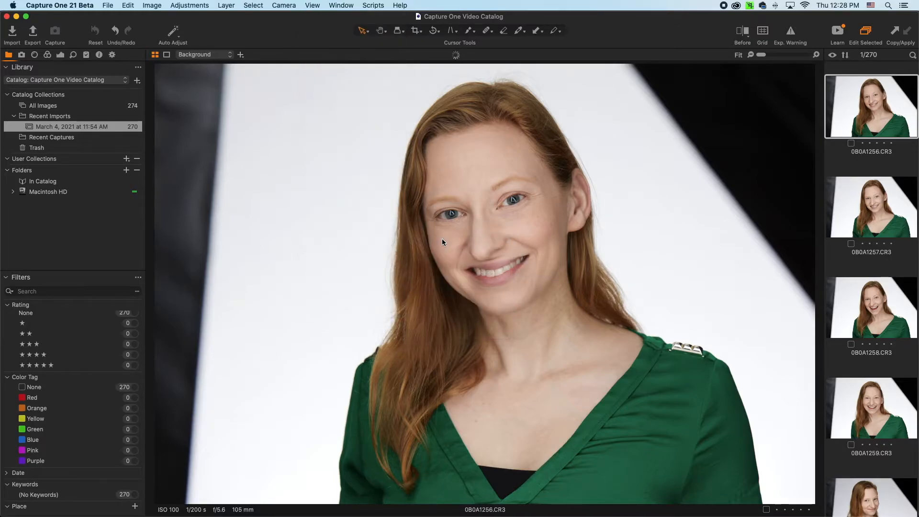
scroll(688, 495, left, 5)
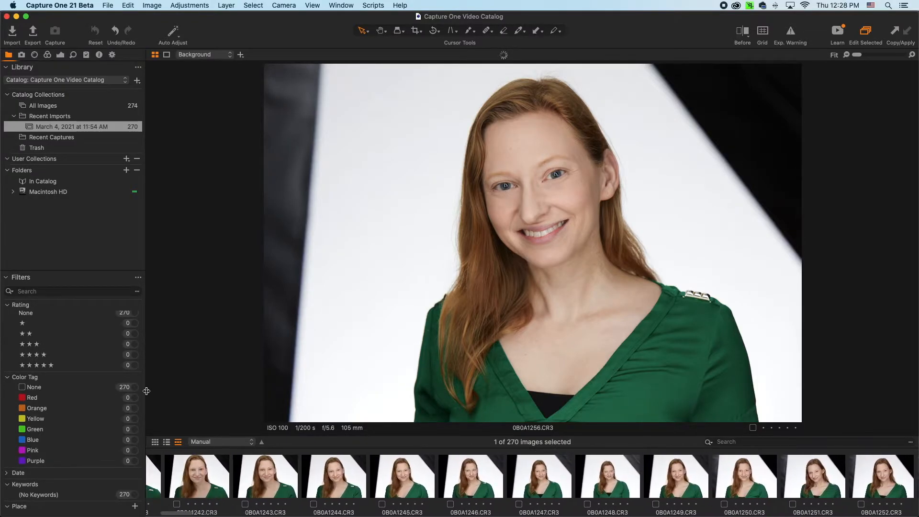
- Try the browser as a grid with a taller area, enlarging the thumbnails and then reducing them to nine per row
click(155, 441)
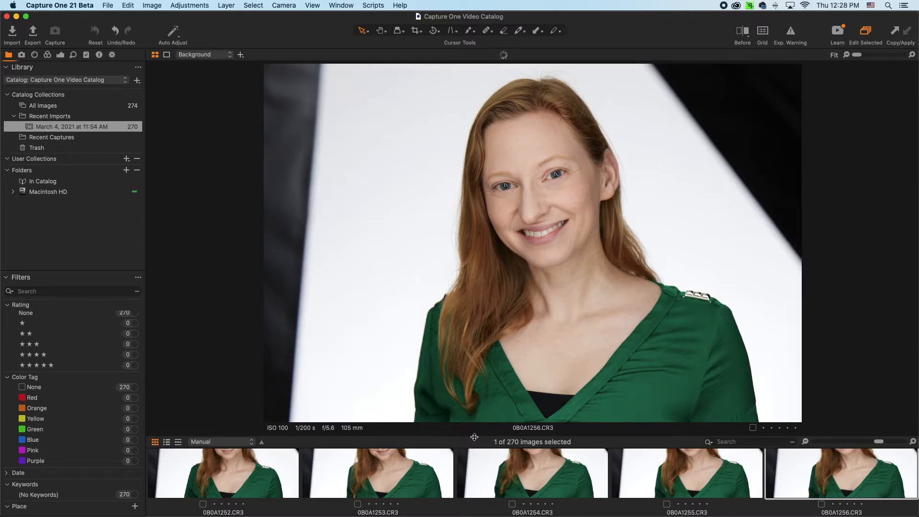
drag(474, 434, 534, 286)
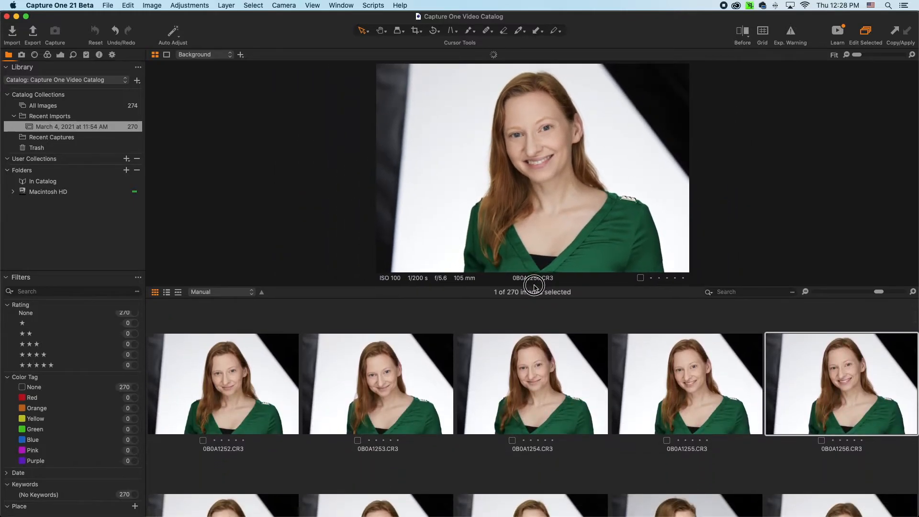
scroll(525, 362, down, 5)
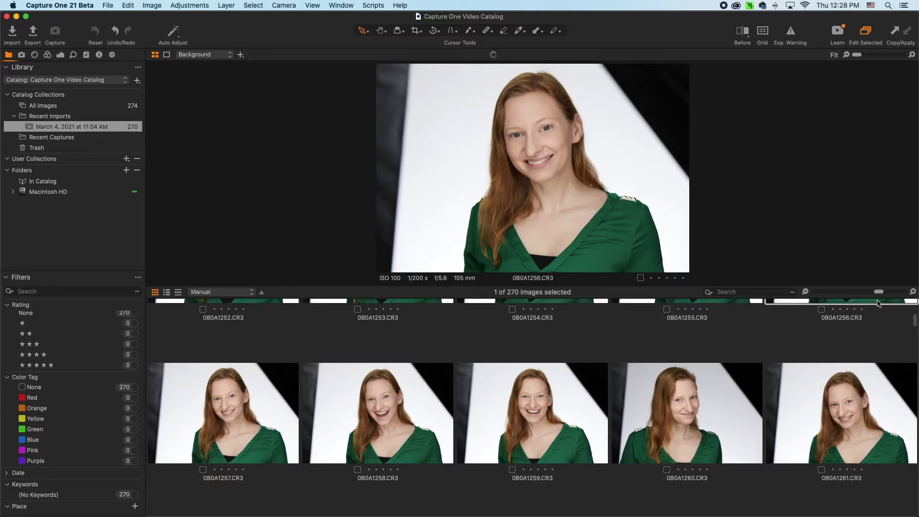
mouse_move(879, 292)
mouse_down()
mouse_move(851, 291)
mouse_move(884, 292)
mouse_up()
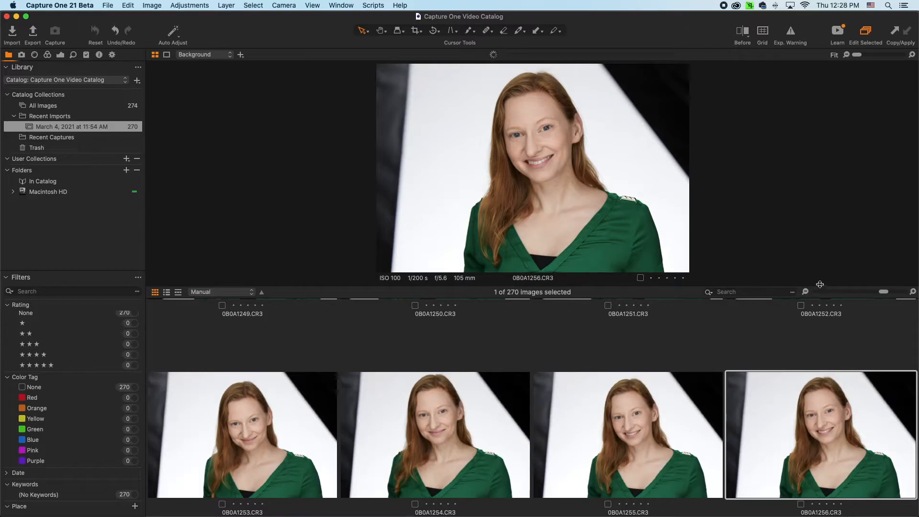
drag(884, 293, 843, 294)
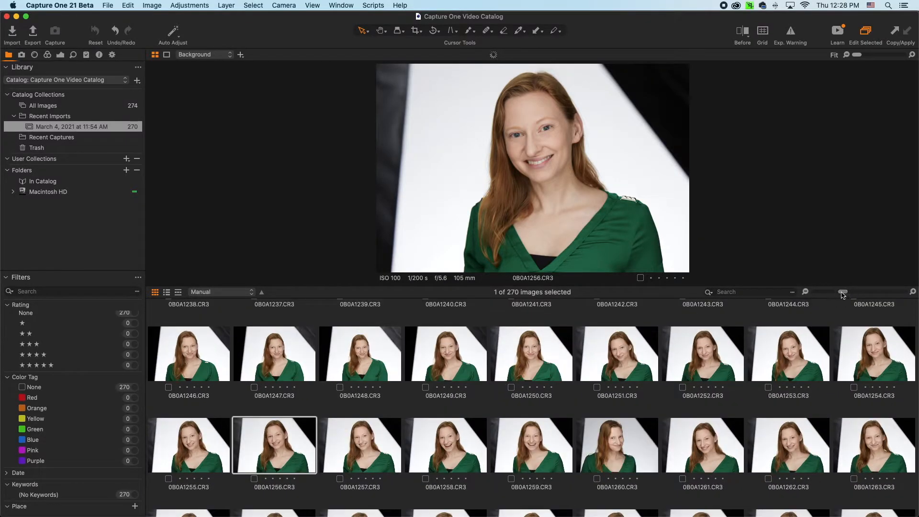
- Set the browser back to filmstrip view and look along the headshots from 0B0A1254.CR3 to 0B0A1261.CR3
click(178, 292)
scroll(362, 386, right, 5)
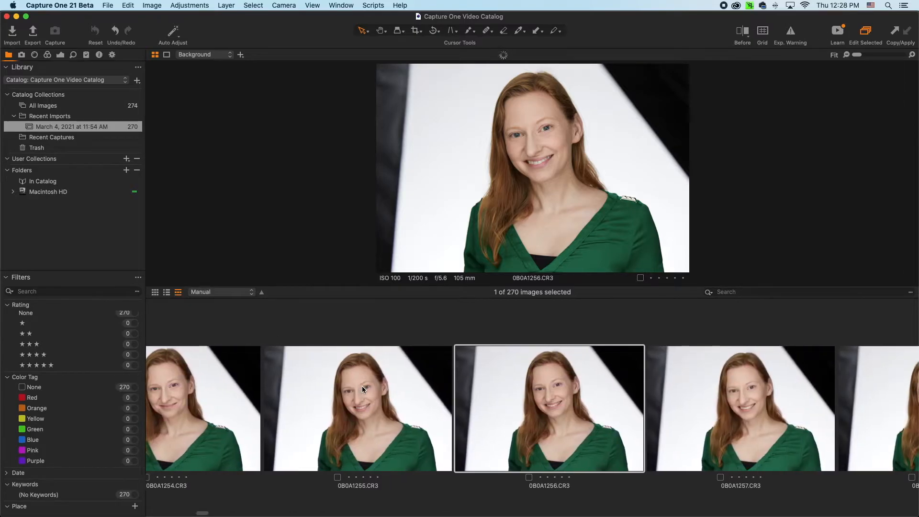
scroll(362, 386, left, 1)
scroll(362, 386, right, 10)
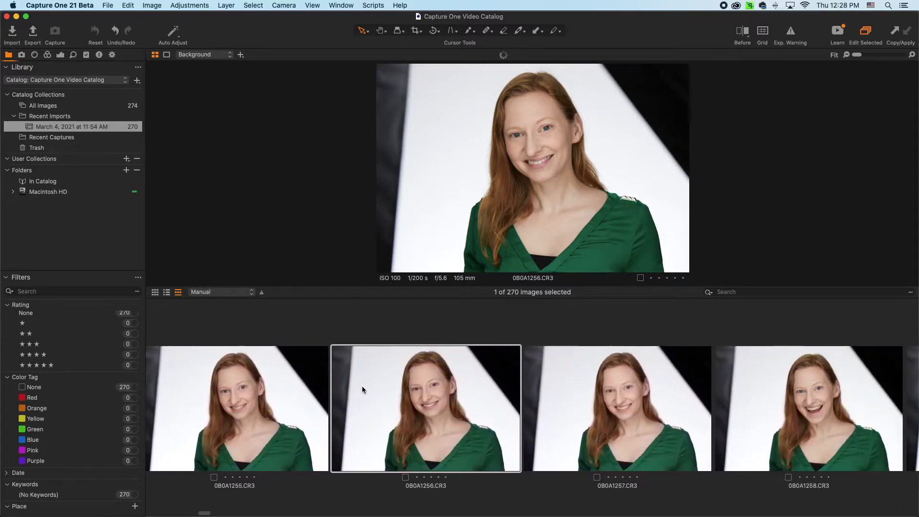
scroll(361, 386, right, 1)
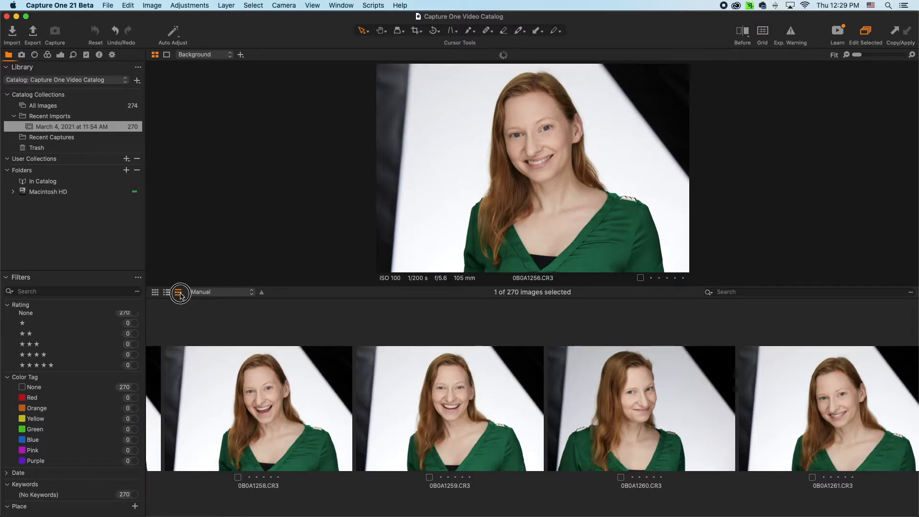
- Try the browser's grid and list views, and return to the filmstrip view
click(155, 293)
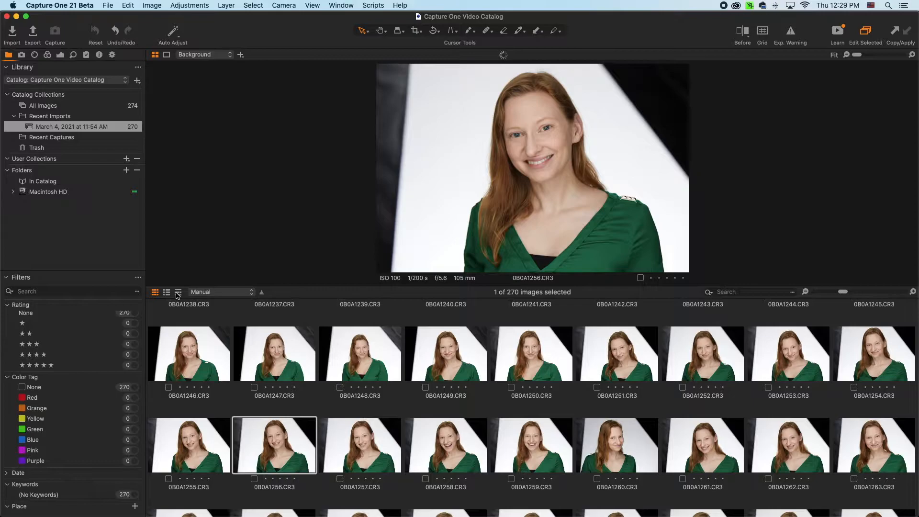
click(178, 292)
click(167, 292)
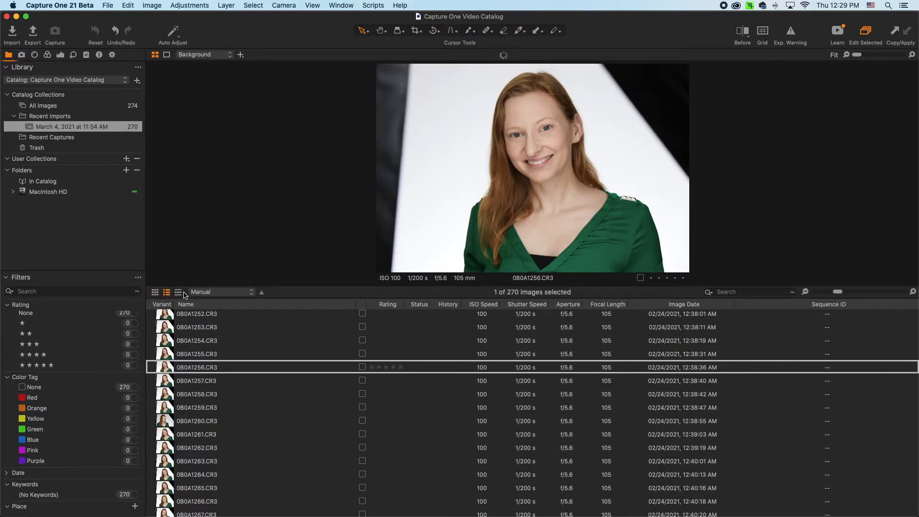
click(178, 293)
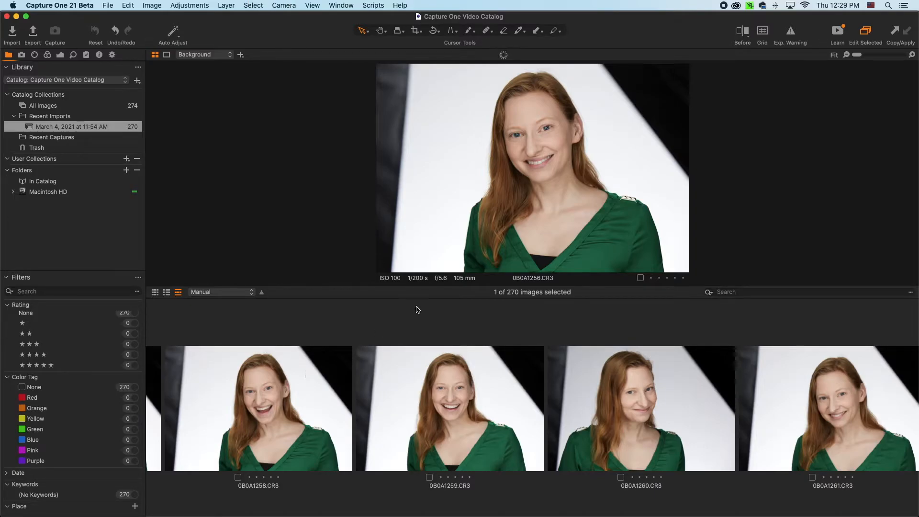
- Reduce the height of the filmstrip to give the viewer more room, and go to the first photos of the import
drag(466, 285, 461, 439)
scroll(232, 460, left, 3)
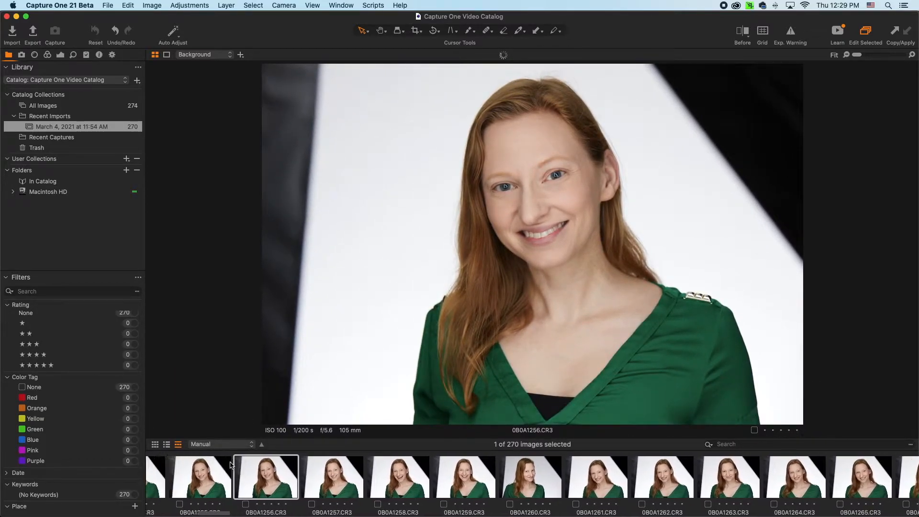
scroll(230, 461, left, 10)
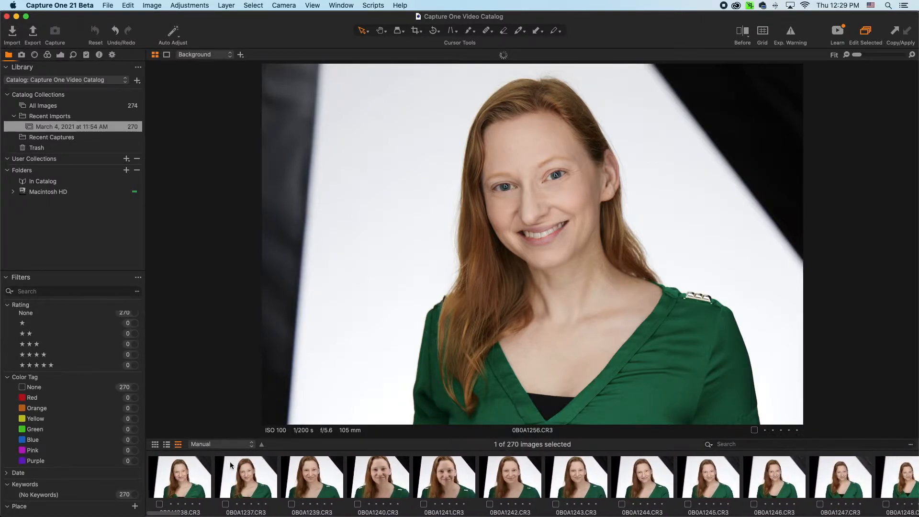
- Select the first photo, 0B0A1238.CR3, compare it side by side with 0B0A1237.CR3, and return to the first photo alone
click(180, 473)
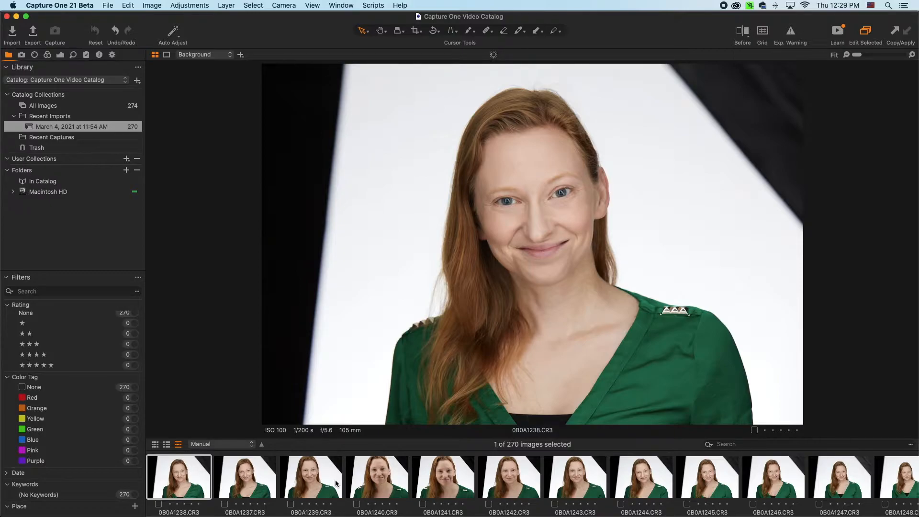
key(shift+Right)
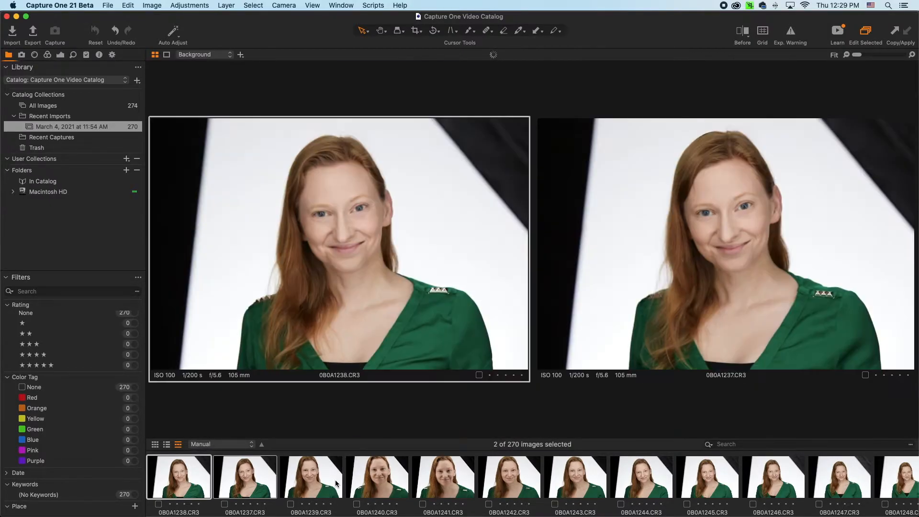
key(shift+Left)
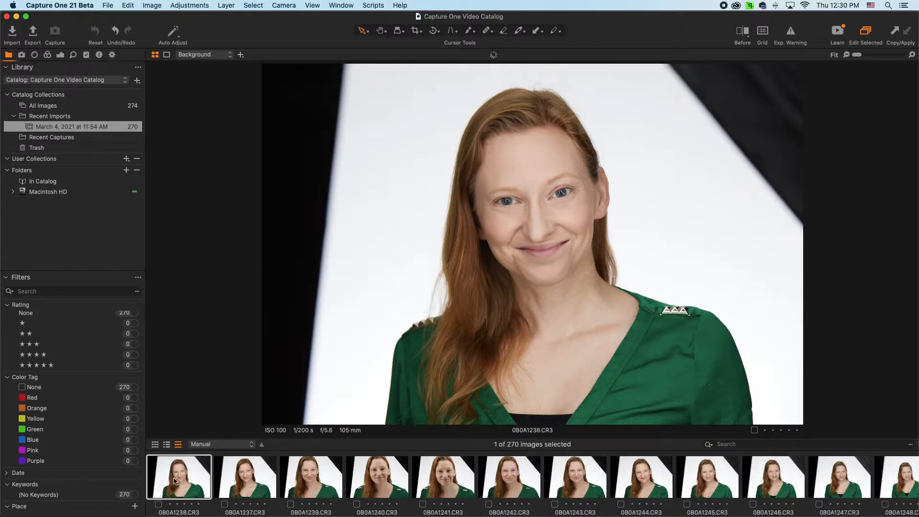
- Select the first 12 consecutive photos, 0B0A1238.CR3 through 0B0A1248.CR3, for comparison together in the viewer
shift+click(779, 484)
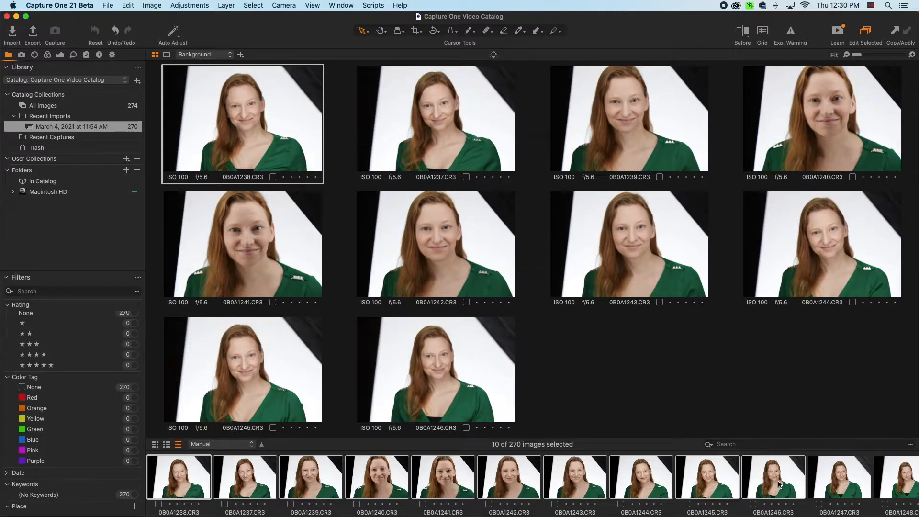
scroll(859, 483, right, 3)
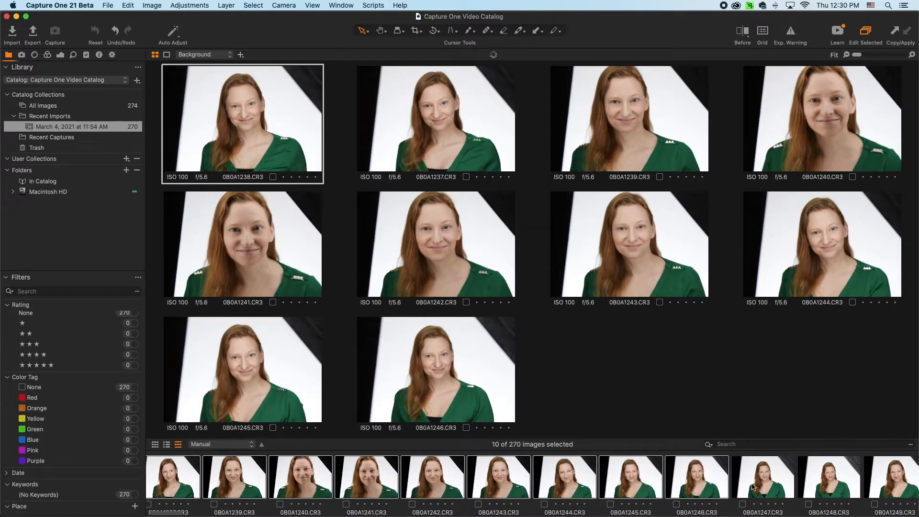
shift+click(843, 476)
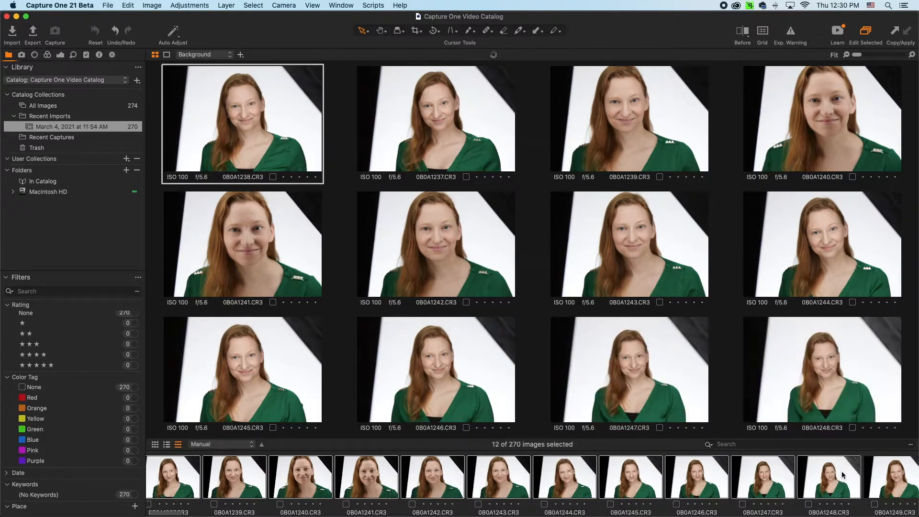
shift+click(888, 481)
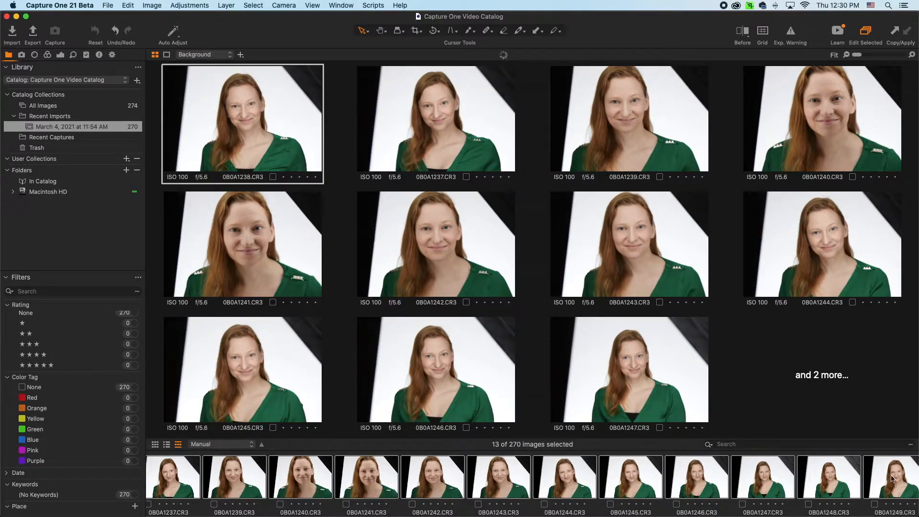
shift+click(838, 474)
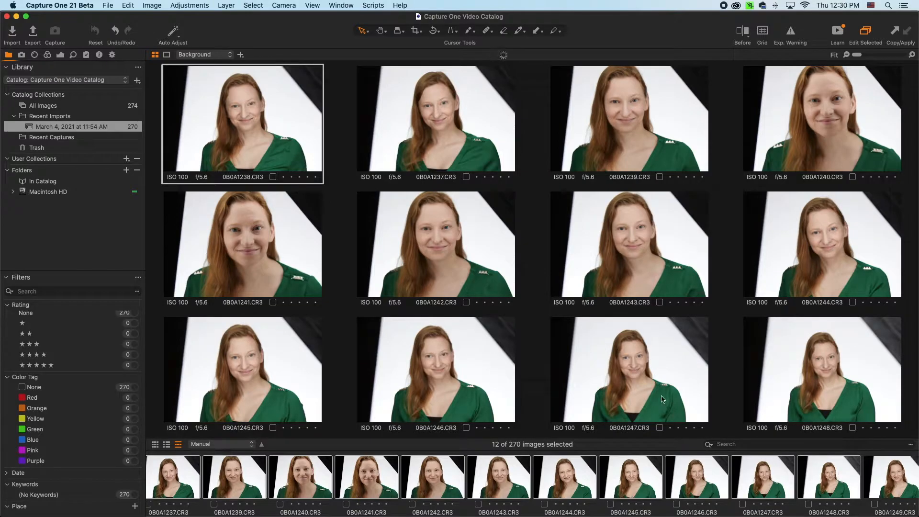
scroll(596, 484, left, 3)
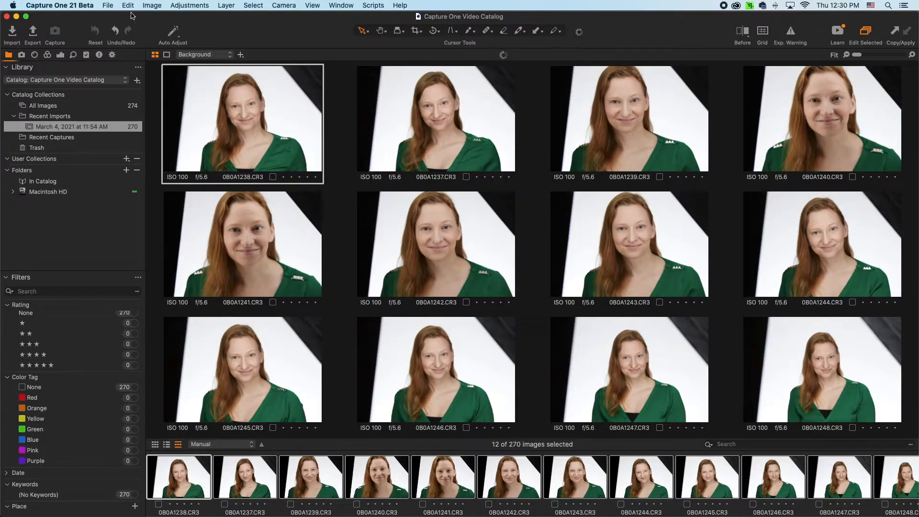
- Hide the labels beneath the photos in the viewer and make 0B0A1241.CR3 the primary photo
click(312, 5)
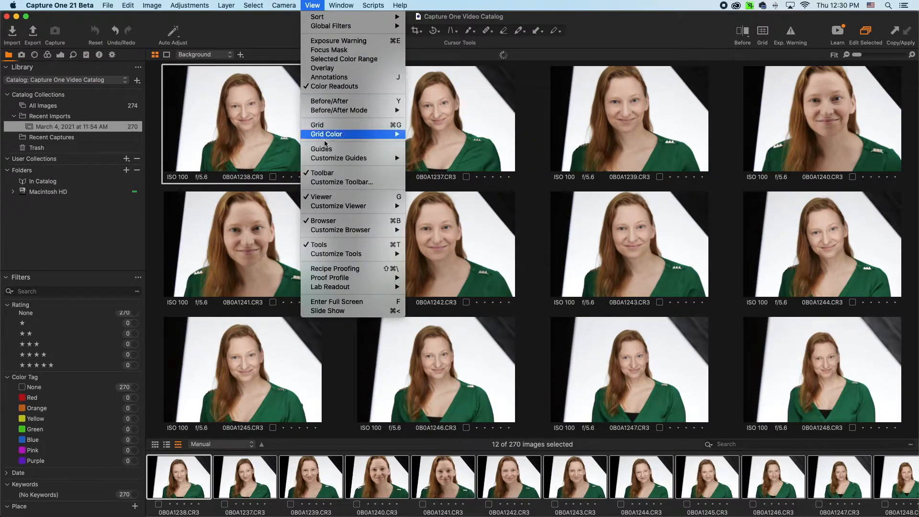
mouse_move(337, 207)
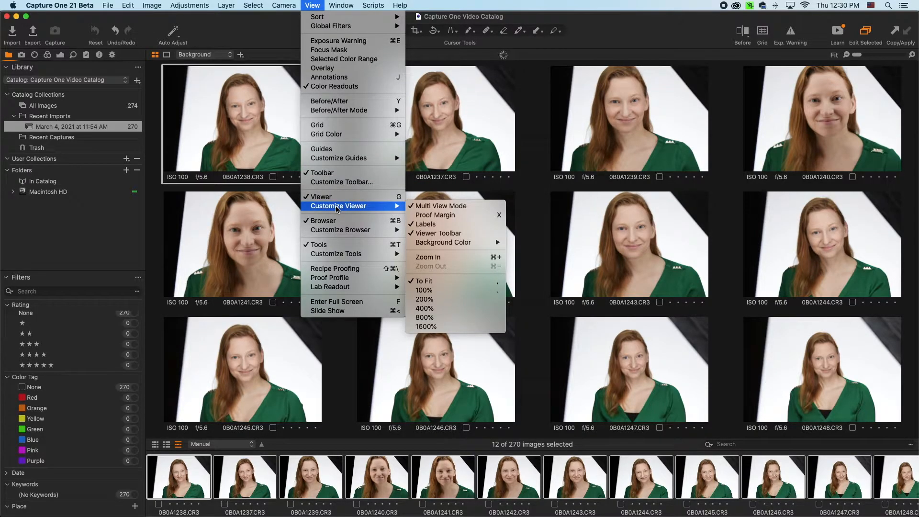
click(430, 225)
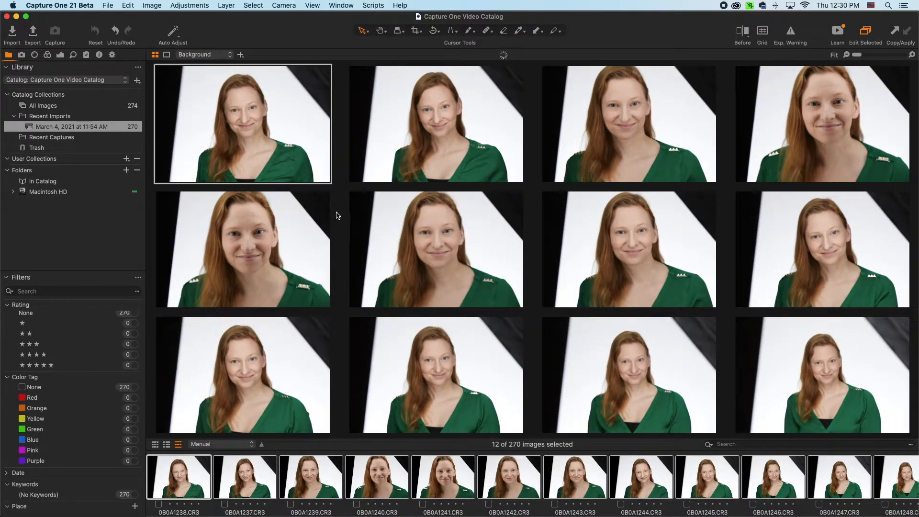
click(335, 216)
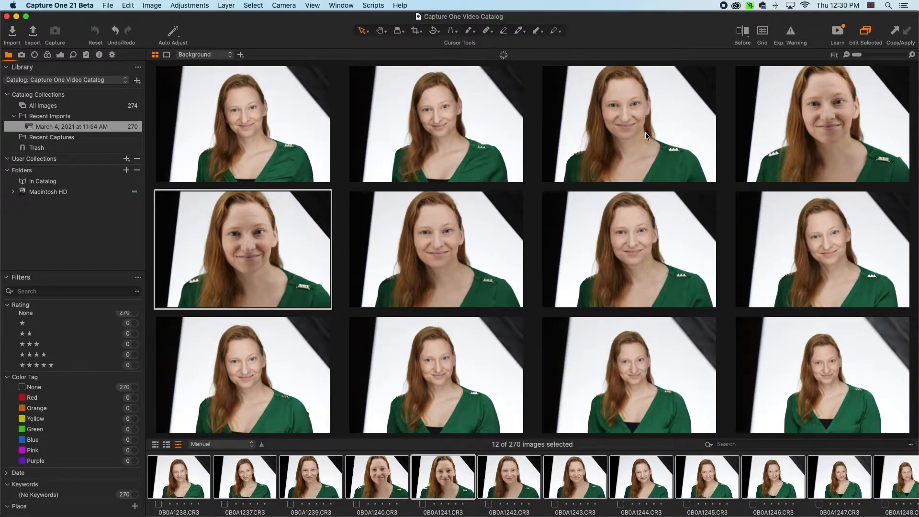
- Set the viewer margin to 0 px in the appearance preferences and close the preferences
click(59, 5)
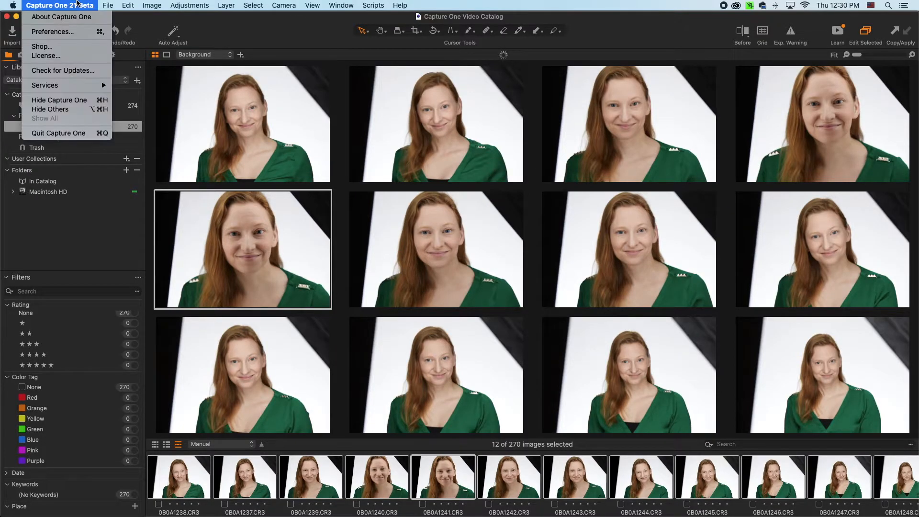
click(48, 30)
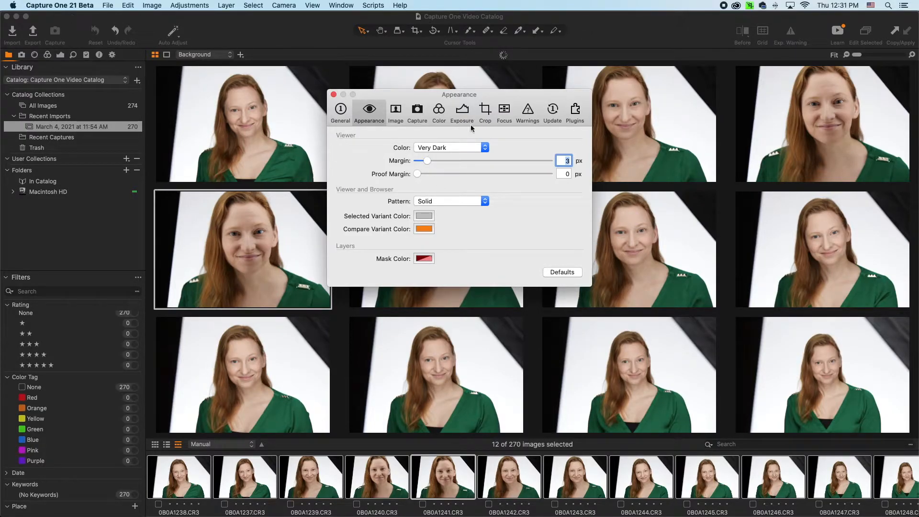
click(427, 162)
drag(426, 161, 367, 163)
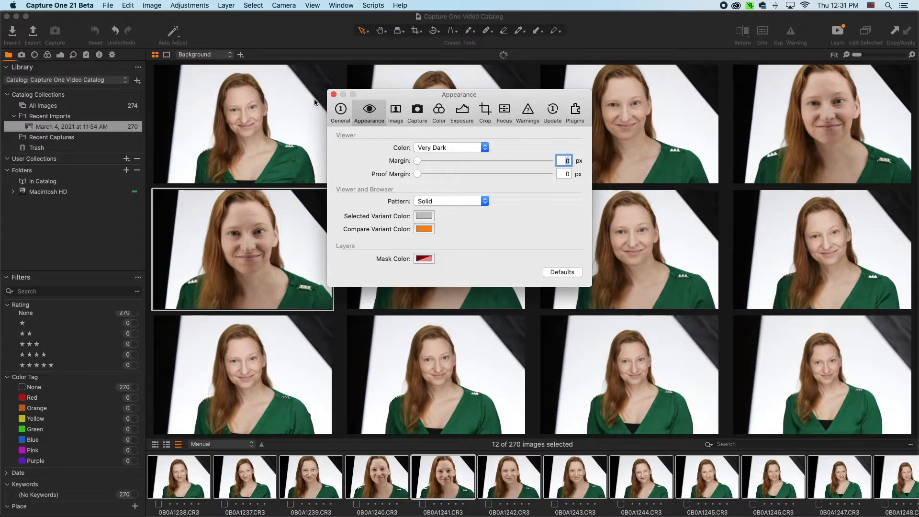
click(332, 95)
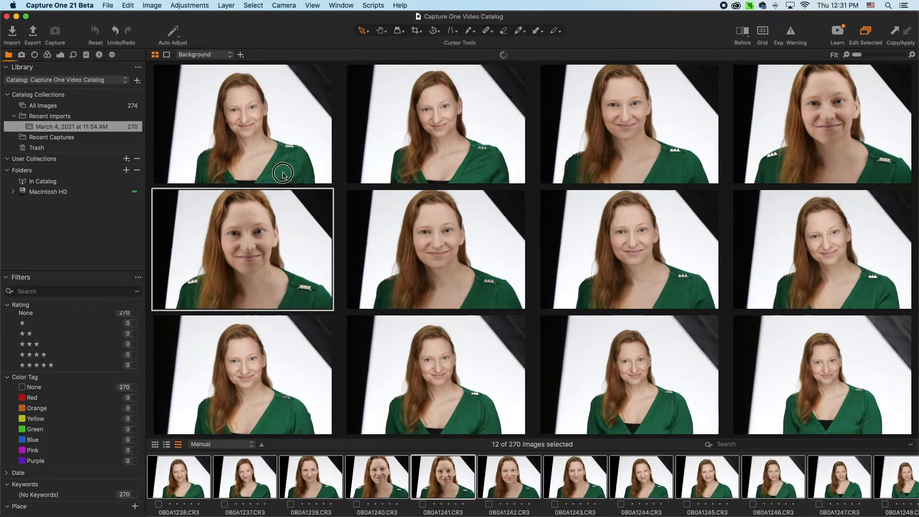
- Remove 0B0A1240.CR3, 0B0A1241.CR3, 0B0A1243.CR3 and 0B0A1248.CR3 from the compared selection
key(Up)
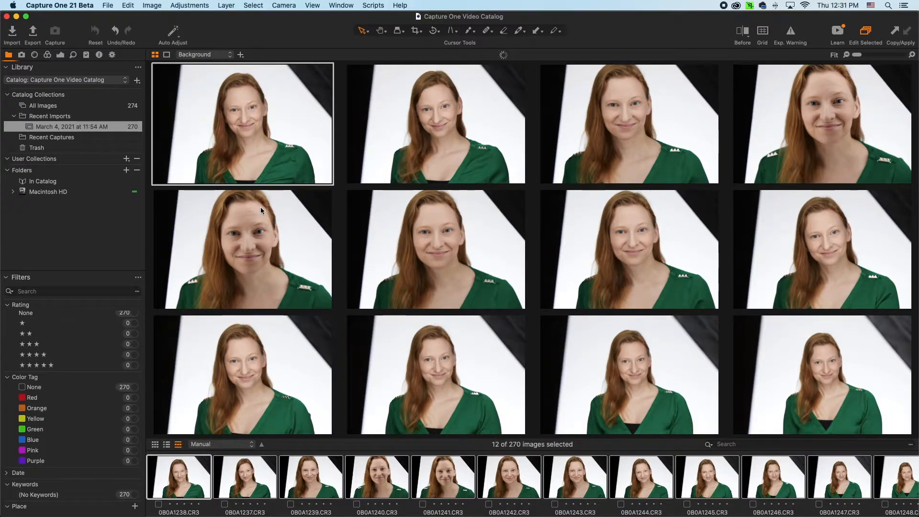
click(333, 297)
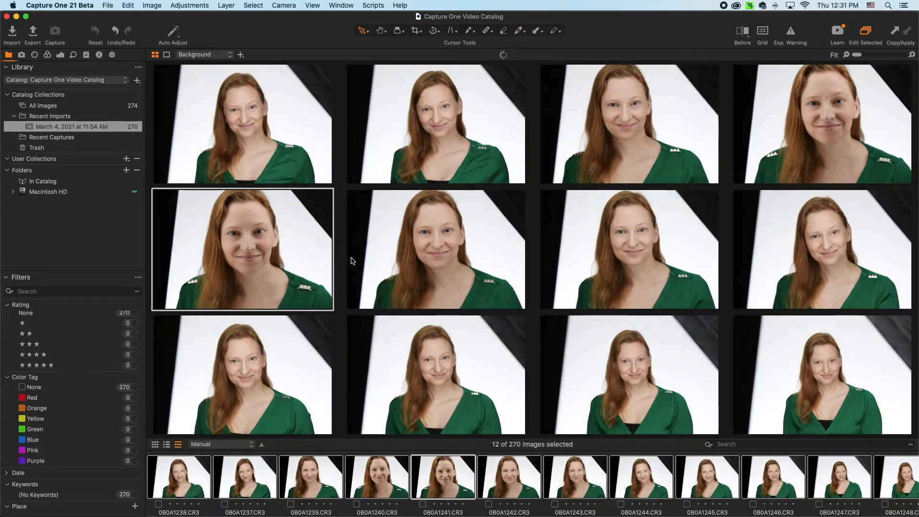
click(857, 129)
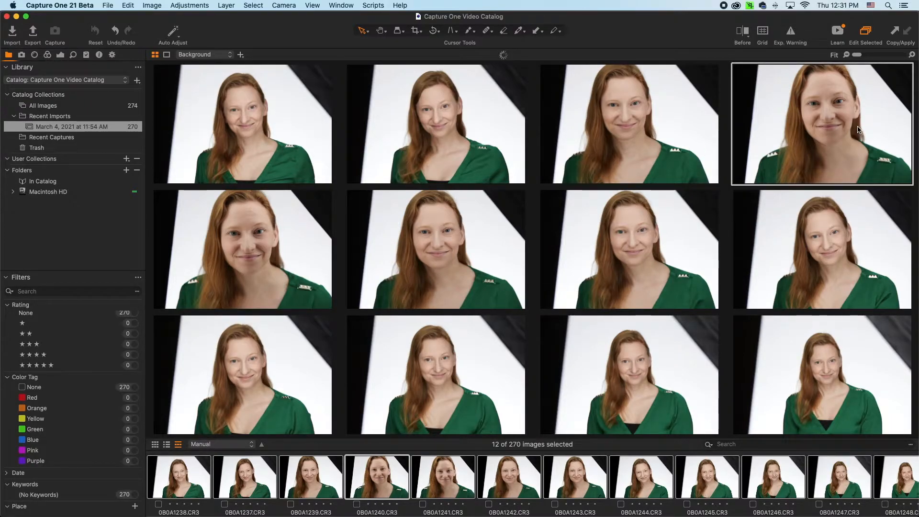
super+click(857, 130)
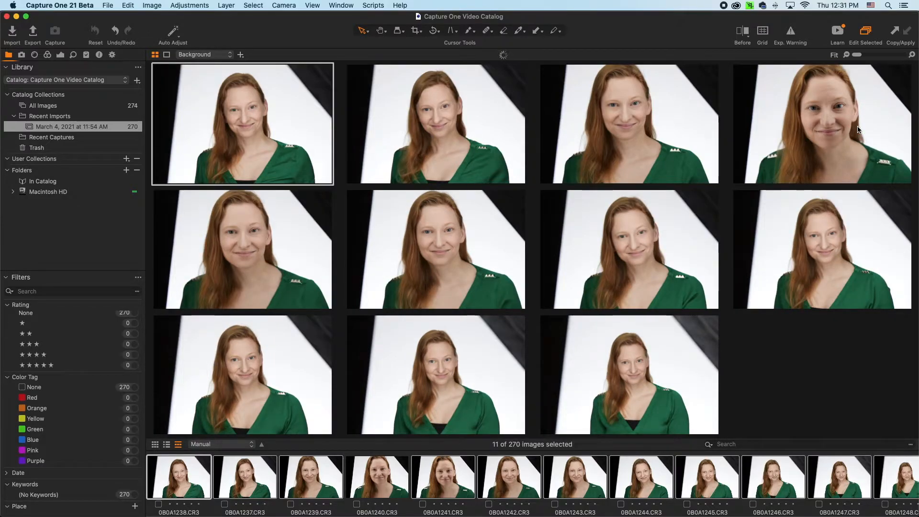
super+click(857, 128)
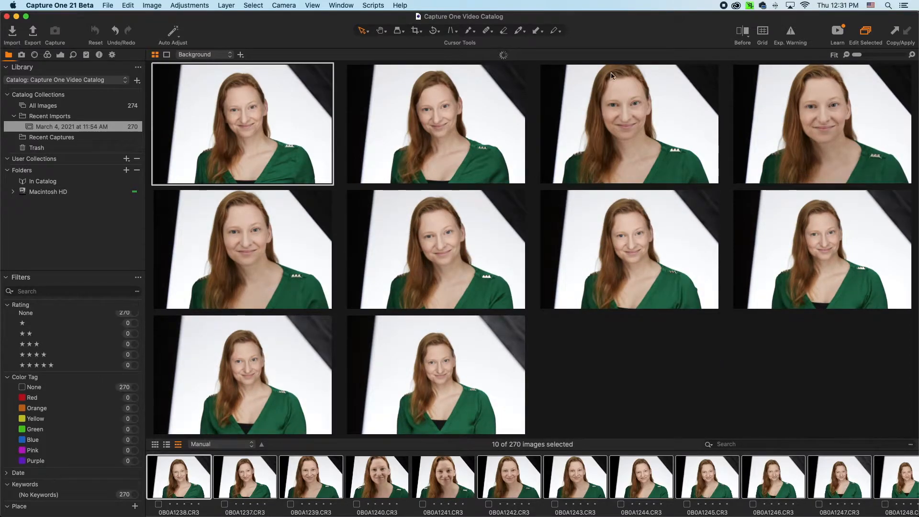
super+click(851, 99)
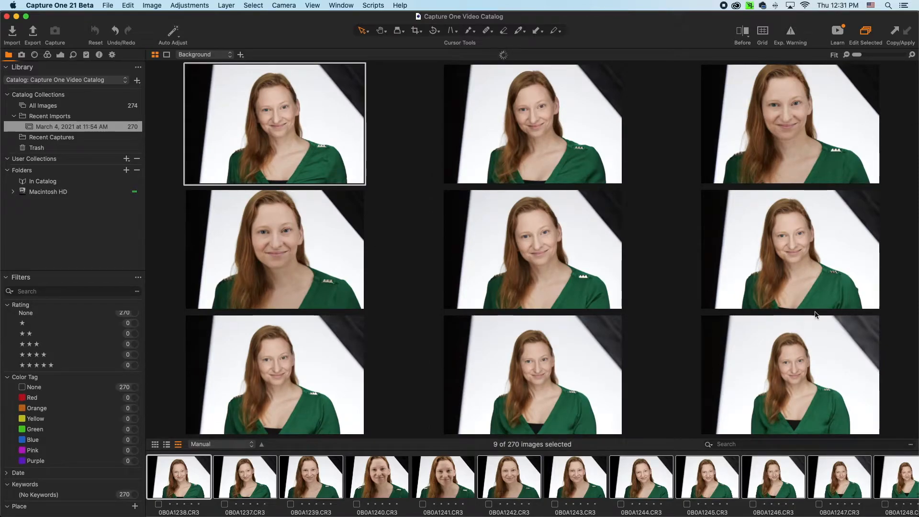
super+click(803, 401)
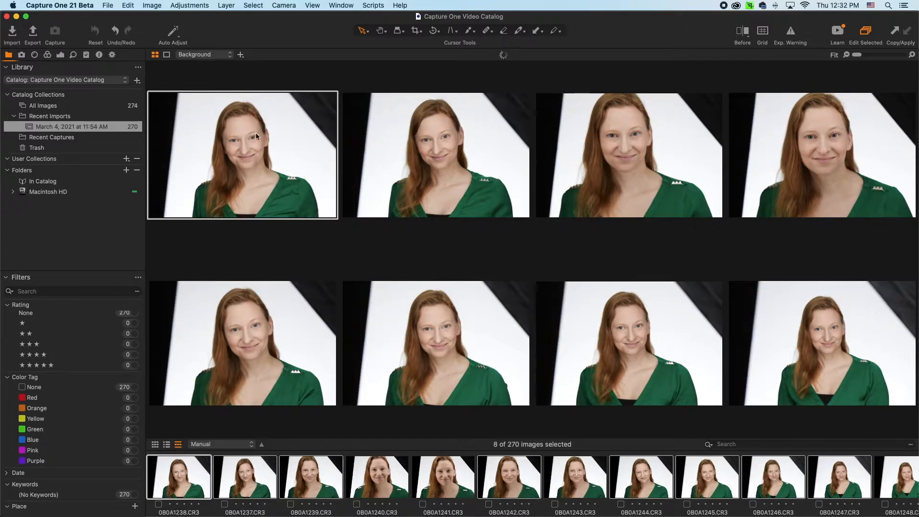
- Show one photo at a time and step back and forth through the selected photos, ending on 0B0A1242.CR3
click(156, 56)
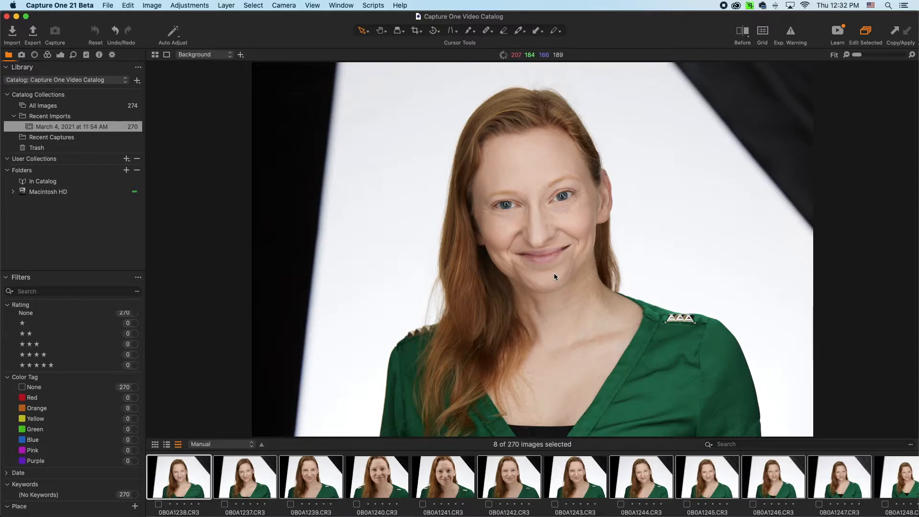
key(Right)
key(Right)
key(Right)
key(Right)
key(Right)
key(Right)
key(Right)
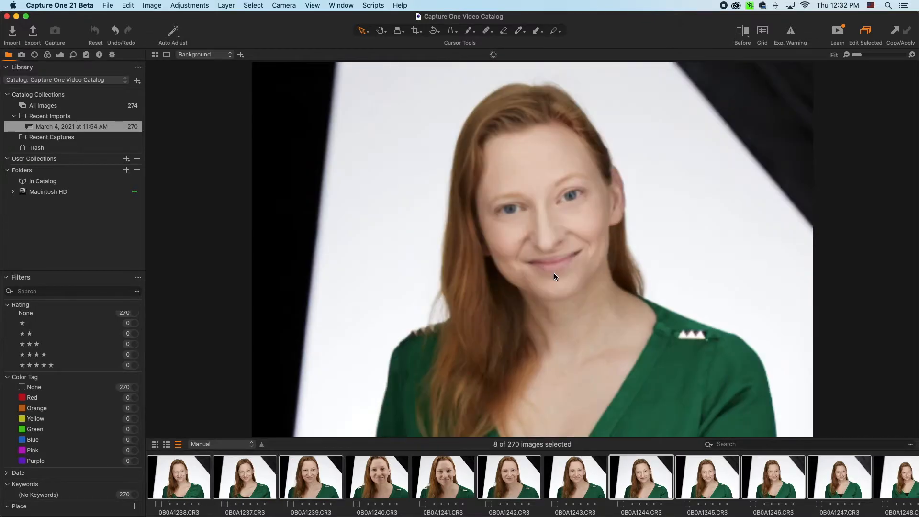
key(Left)
key(Left)
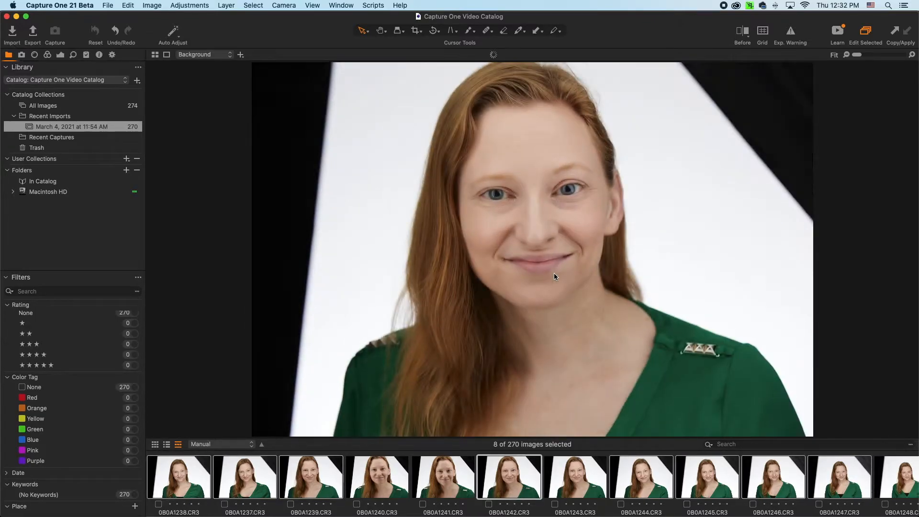
key(Right)
key(Right)
key(Right)
key(Right)
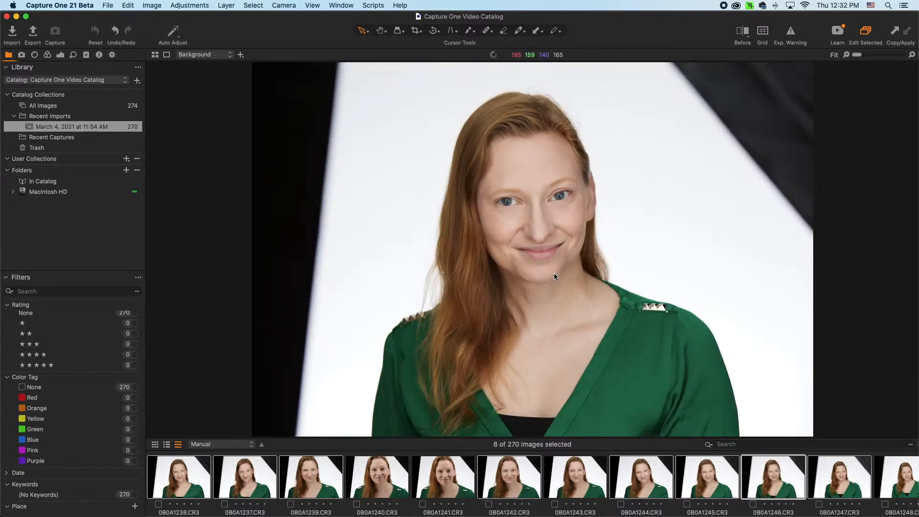
key(Left)
key(Left)
key(Left)
key(Left)
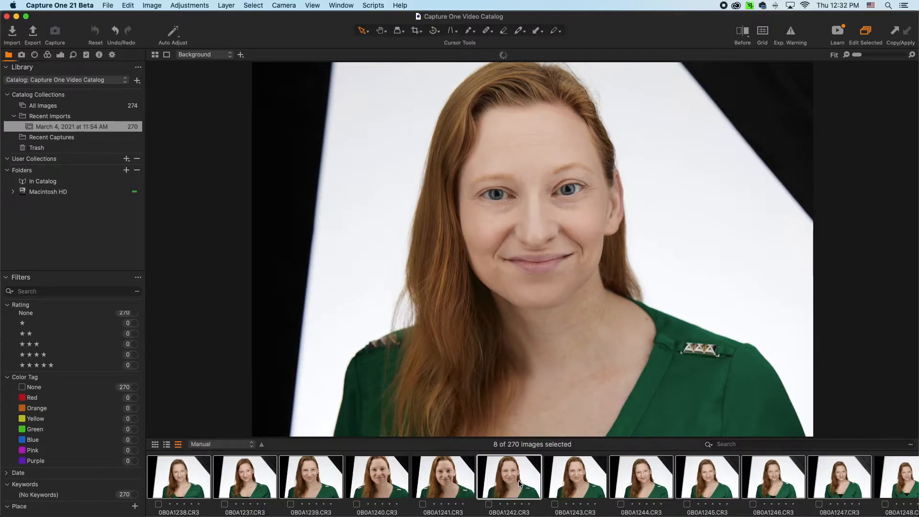
- Remove 0B0A1242.CR3 from the selection and show the seven remaining photos together in the viewer
super+click(520, 484)
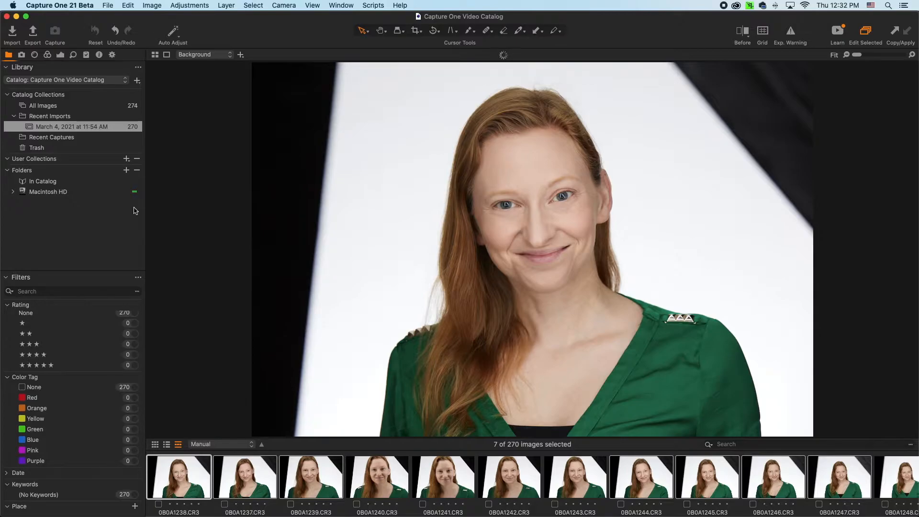
click(155, 56)
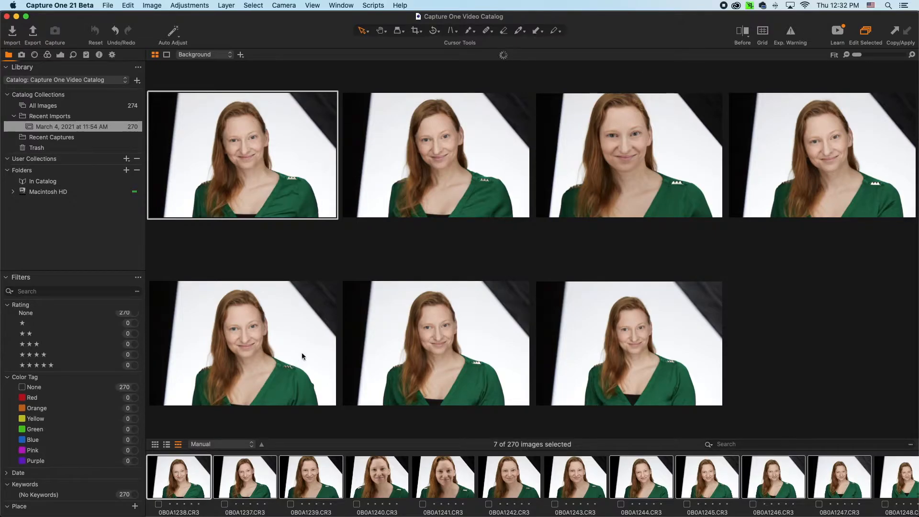
- Rate all seven selected photos one star, with 0B0A1238.CR3 as the primary photo
click(452, 317)
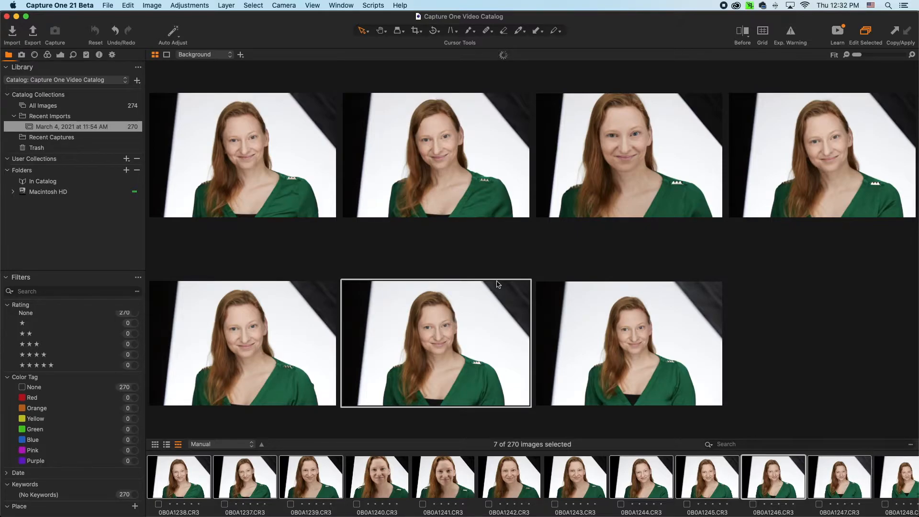
click(259, 172)
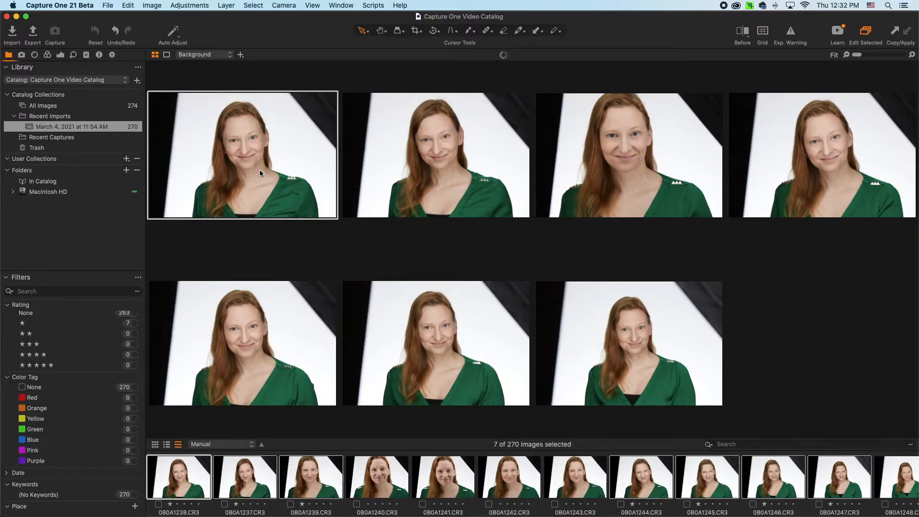
- Turn on the labels beneath the photos in the viewer
click(314, 6)
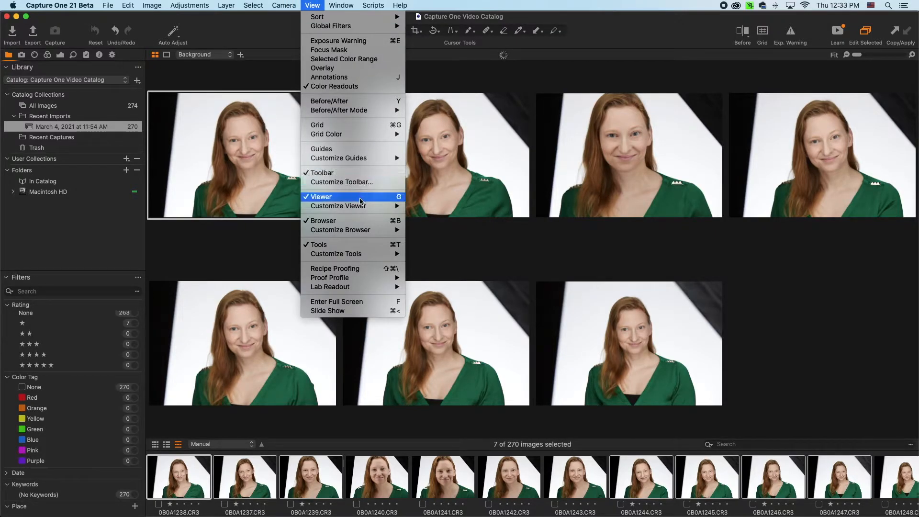
mouse_move(362, 206)
click(455, 228)
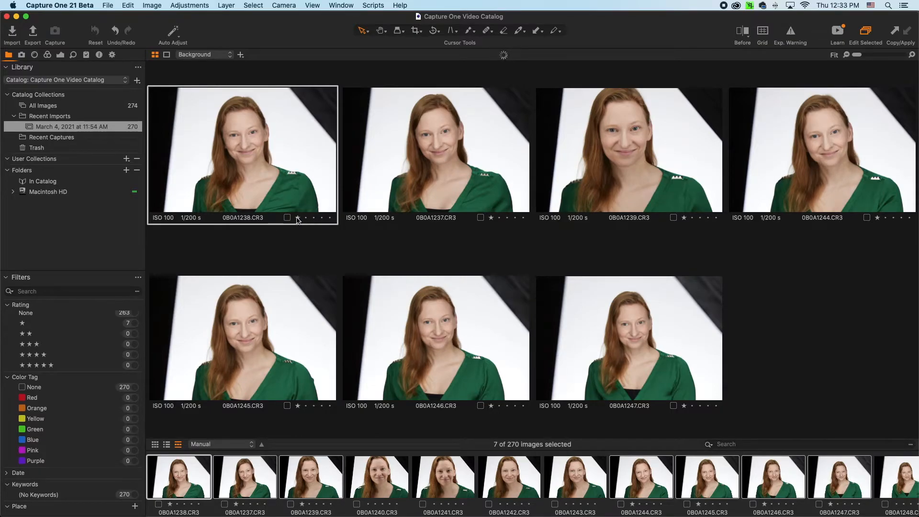
- Give 0B0A1238.CR3 a green color tag from its label in the viewer
click(287, 218)
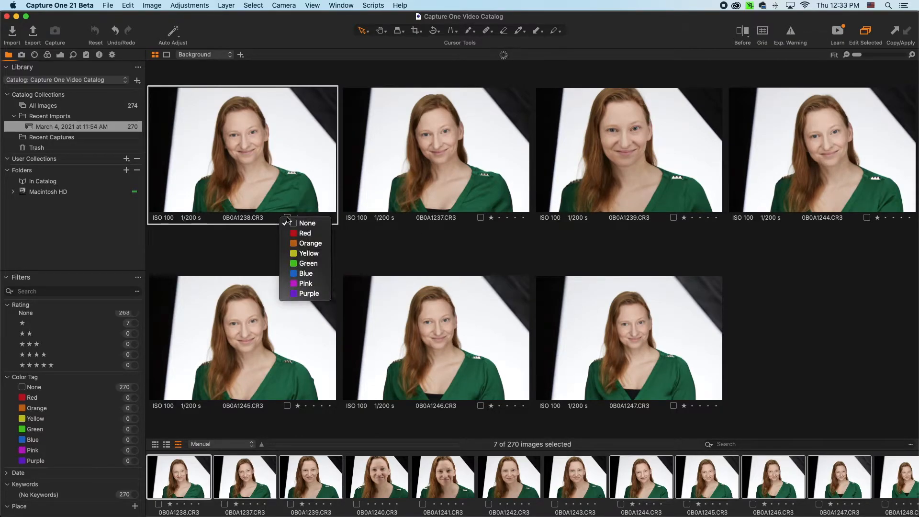
click(293, 191)
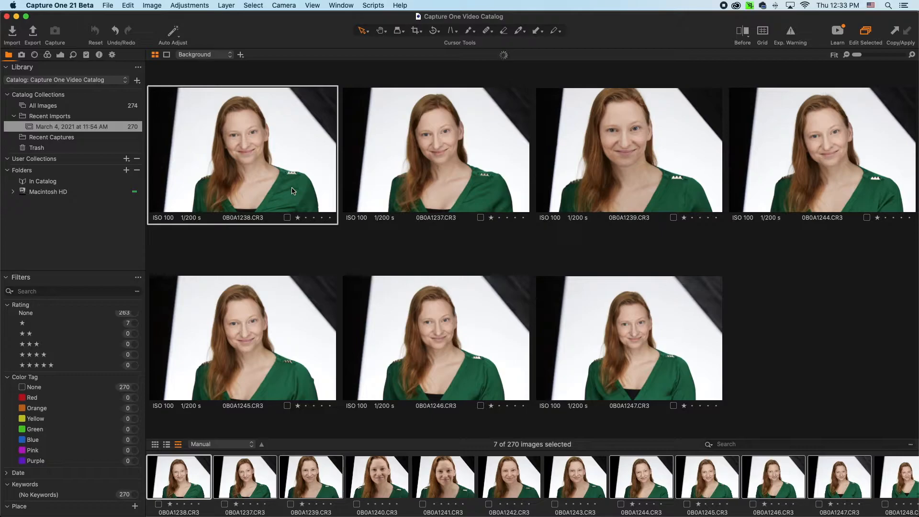
click(287, 218)
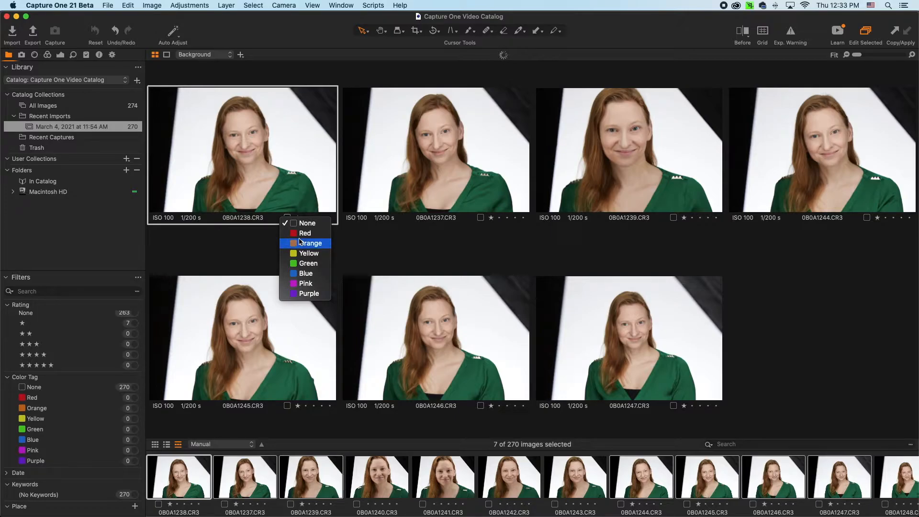
click(306, 263)
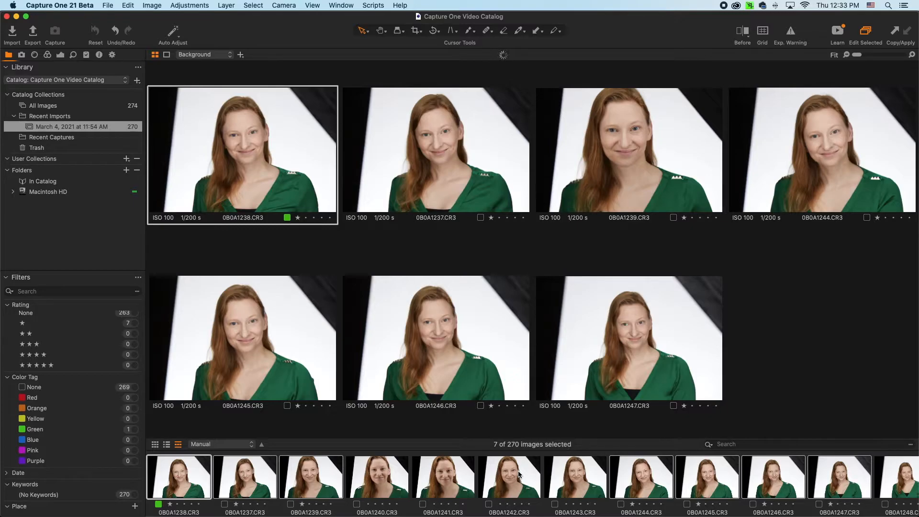
- Advance the comparison to the next set of seven photos, 0B0A1248.CR3 through 0B0A1254.CR3, and check their place in the filmstrip
key(Right)
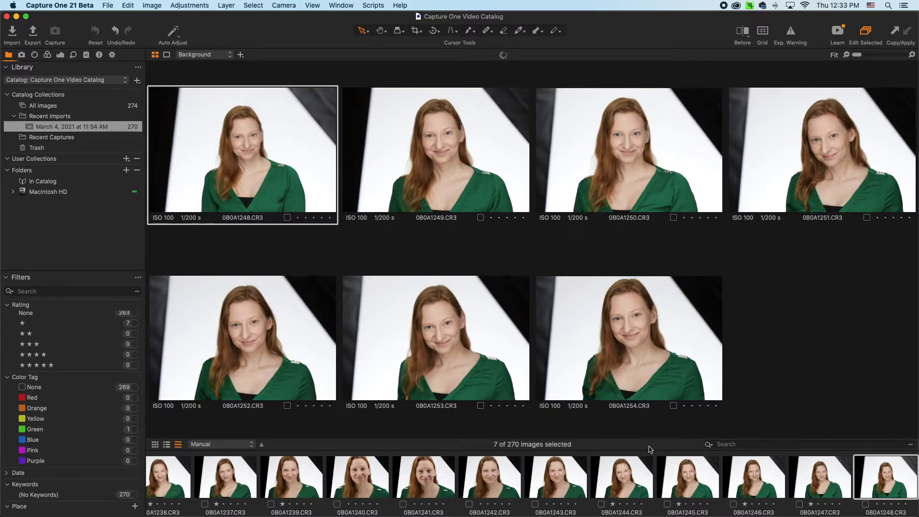
scroll(423, 480, right, 5)
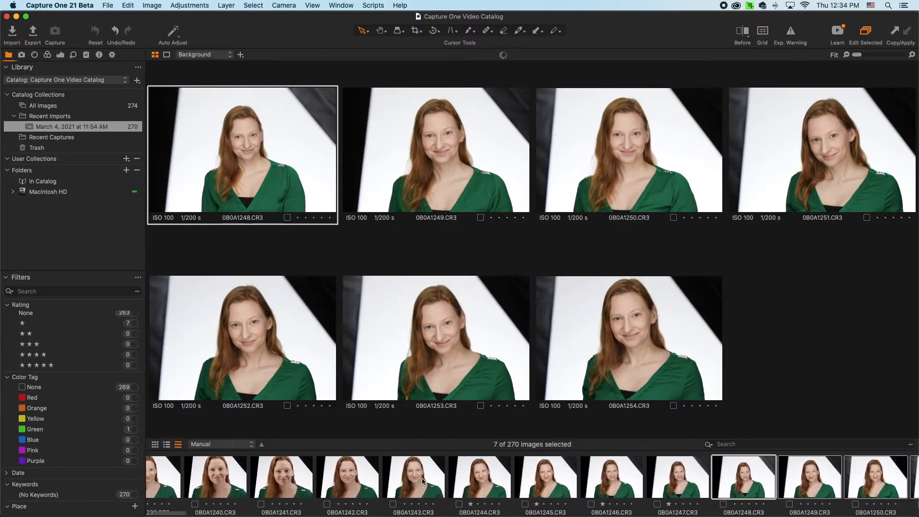
scroll(421, 481, left, 1)
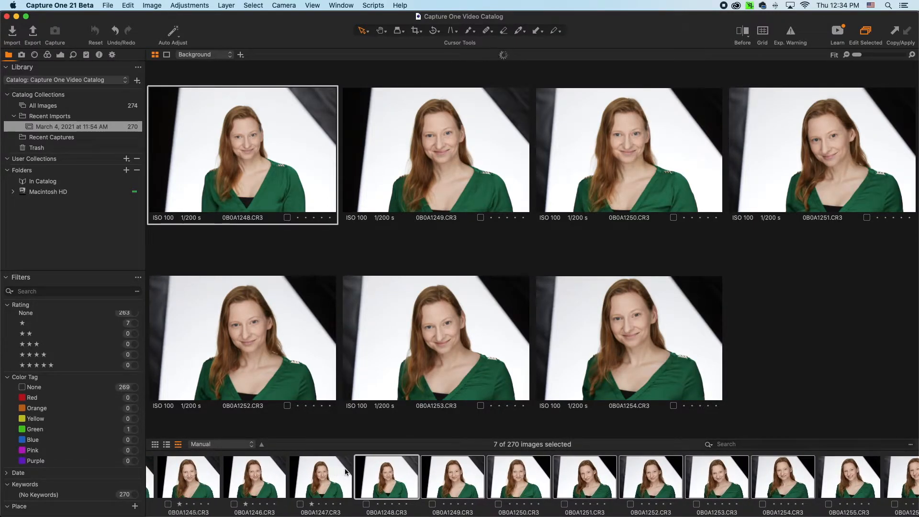
scroll(340, 469, right, 2)
- Select only the first four photos, 0B0A1238.CR3, 0B0A1237.CR3, 0B0A1239.CR3 and 0B0A1240.CR3, for comparison
scroll(344, 468, left, 5)
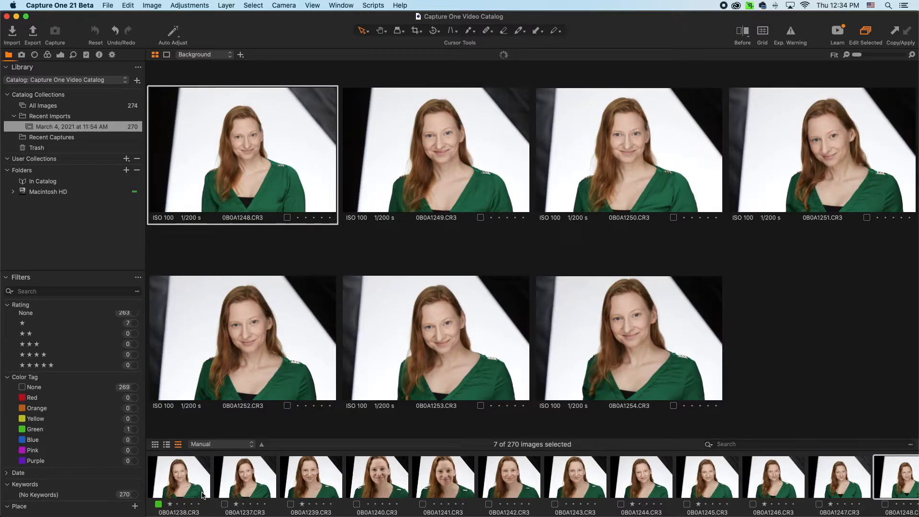
key(shift+super+Left)
key(shift+super+Left)
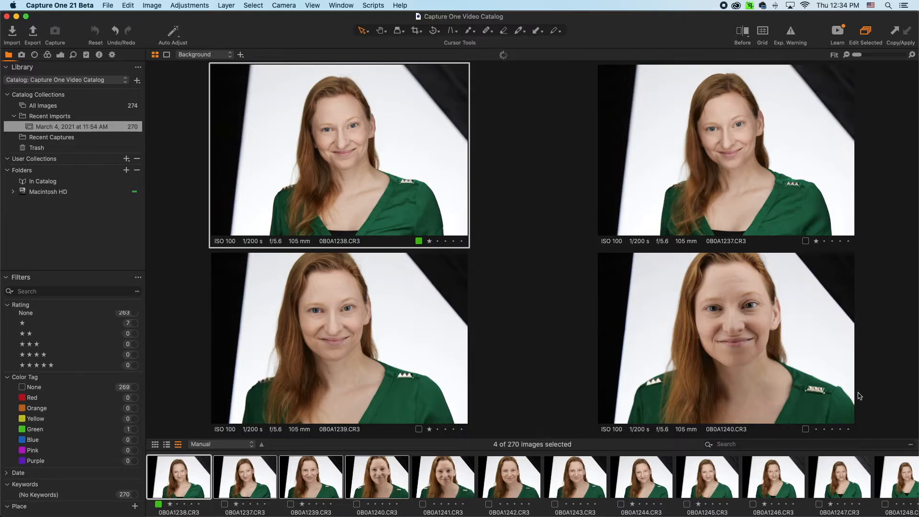
- Filter the catalog to one-star photos, select all seven and clear their star ratings
click(134, 324)
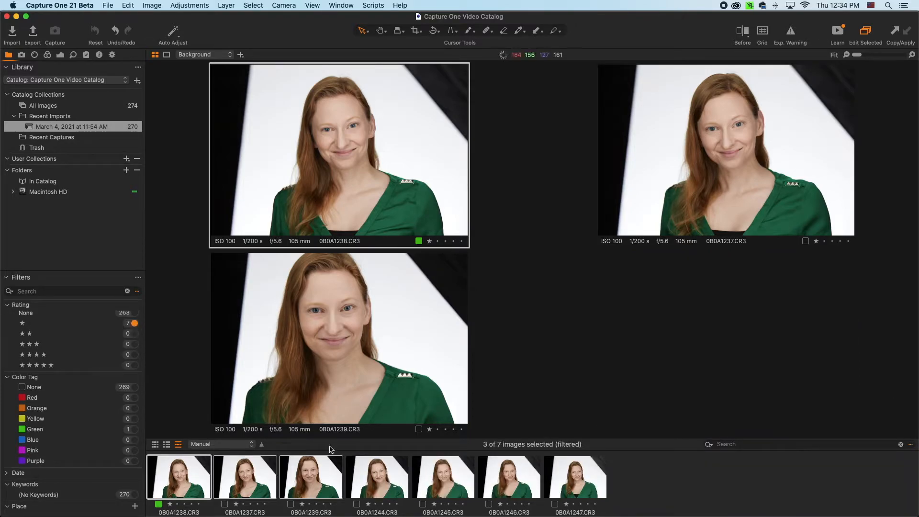
shift+click(570, 485)
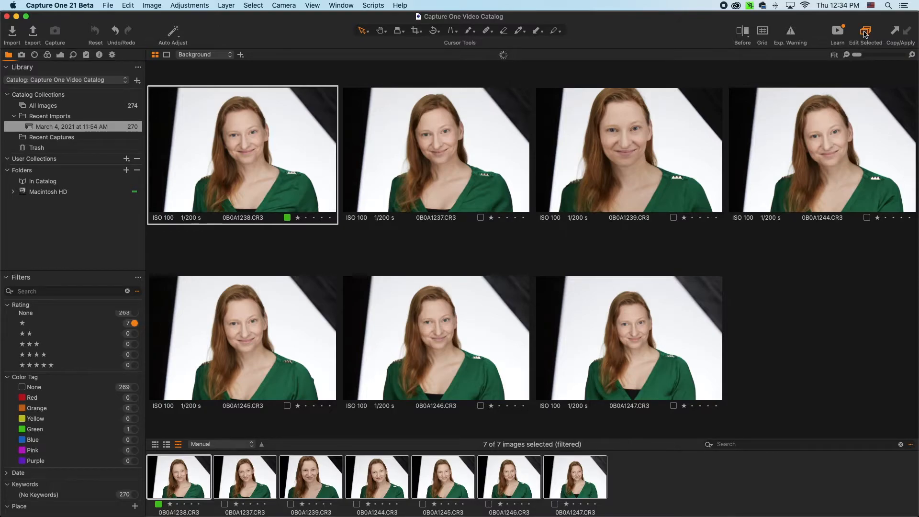
click(620, 345)
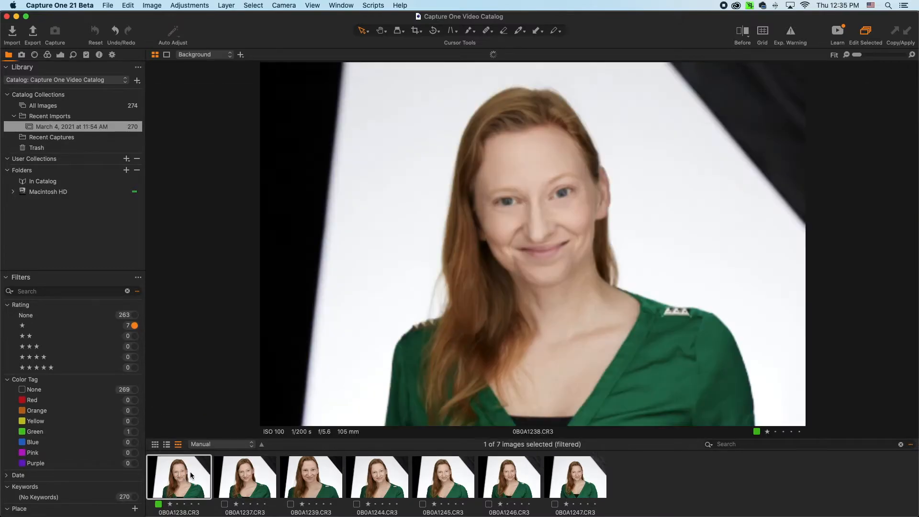
key(super+a)
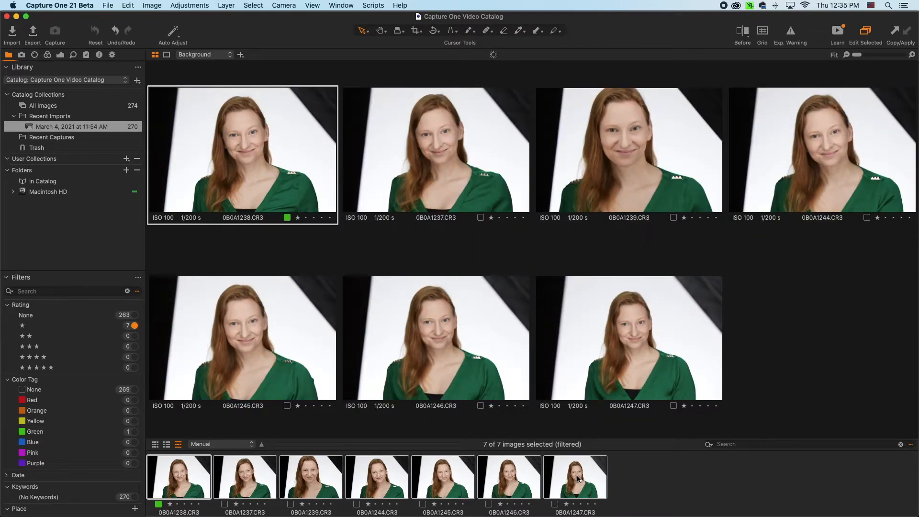
key(0)
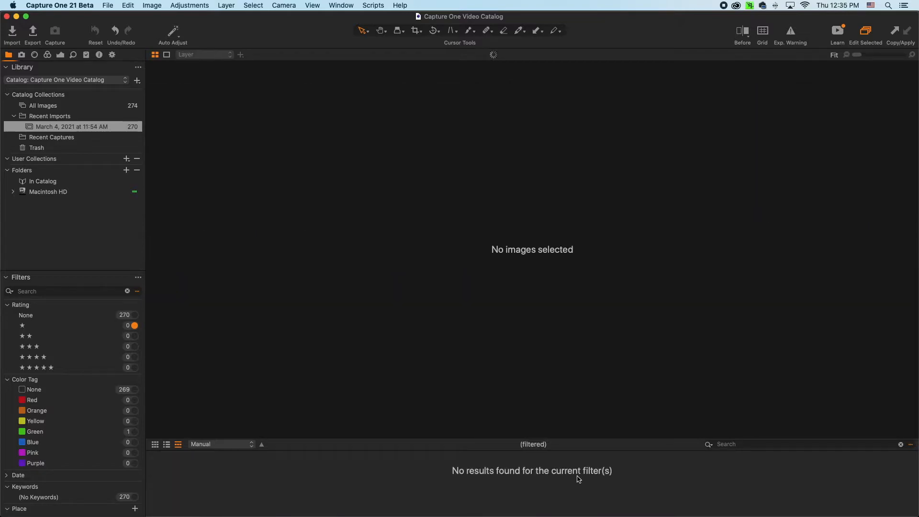
- Filter for unrated photos and select the first eight, 0B0A1238.CR3 through 0B0A1244.CR3, for comparison
click(29, 316)
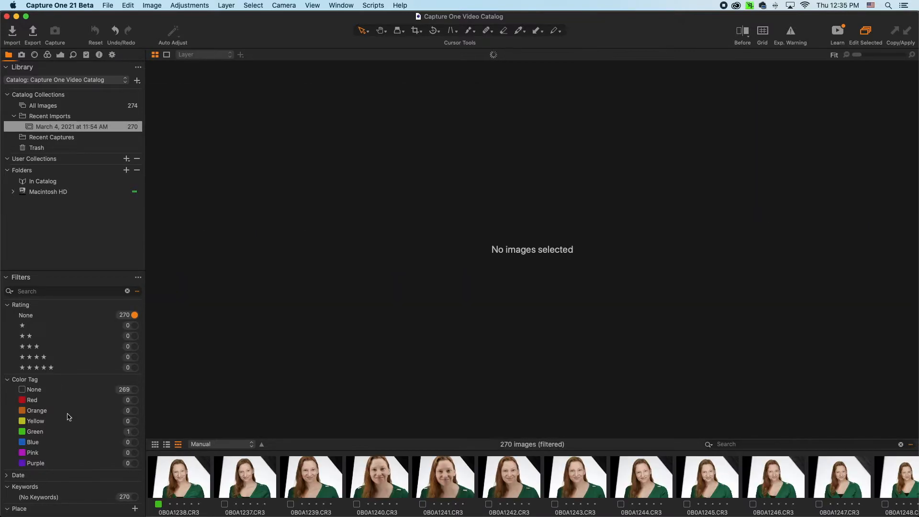
click(189, 480)
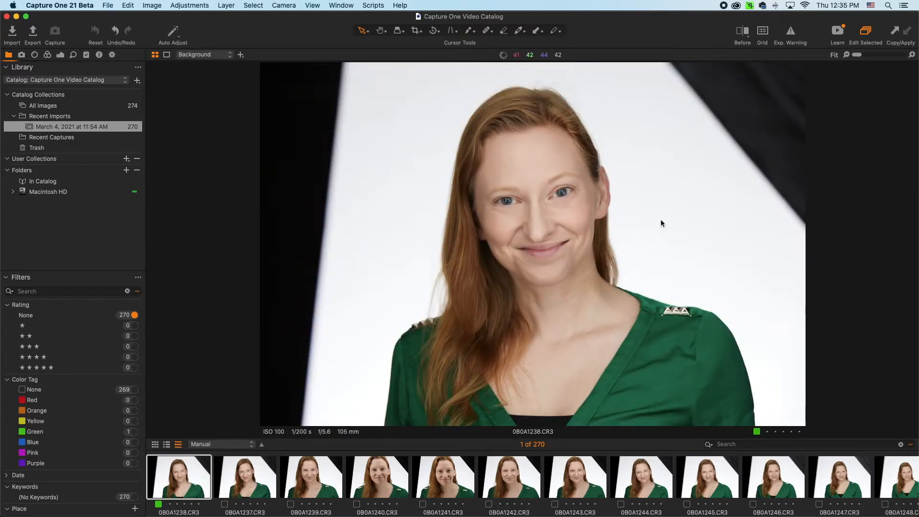
shift+click(644, 482)
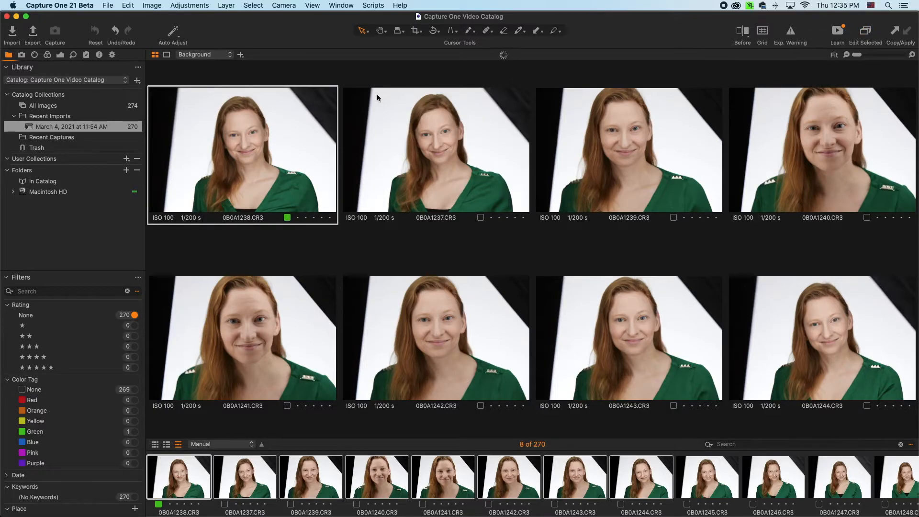
- Rate only 0B0A1238.CR3 one star, and bring it back into the comparison with the rating filter cleared
key(1)
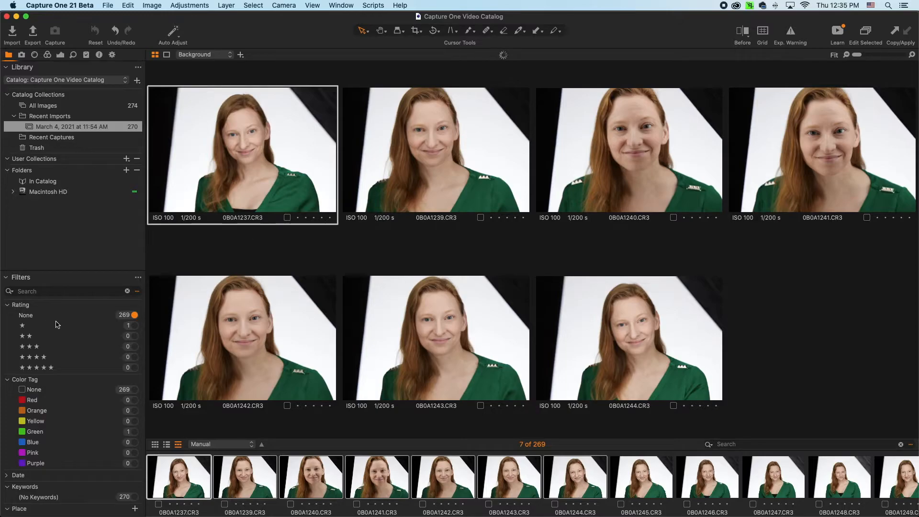
click(135, 315)
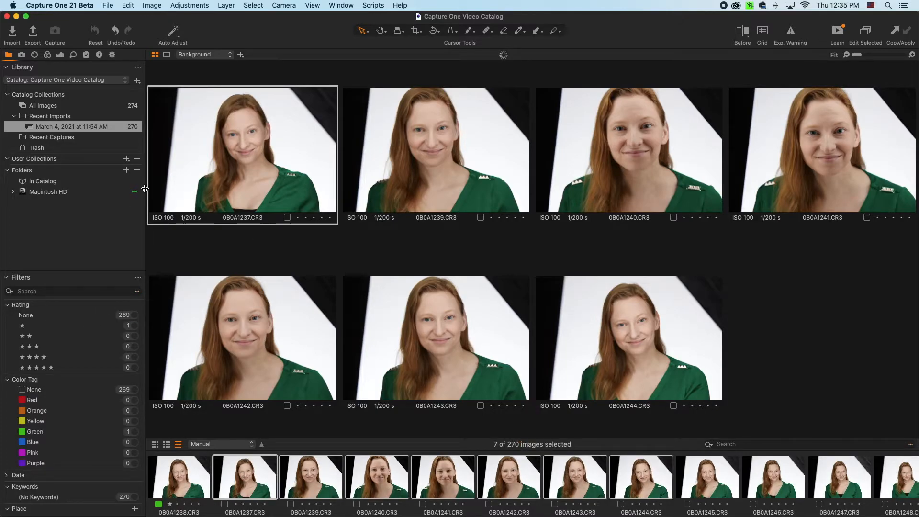
super+click(176, 471)
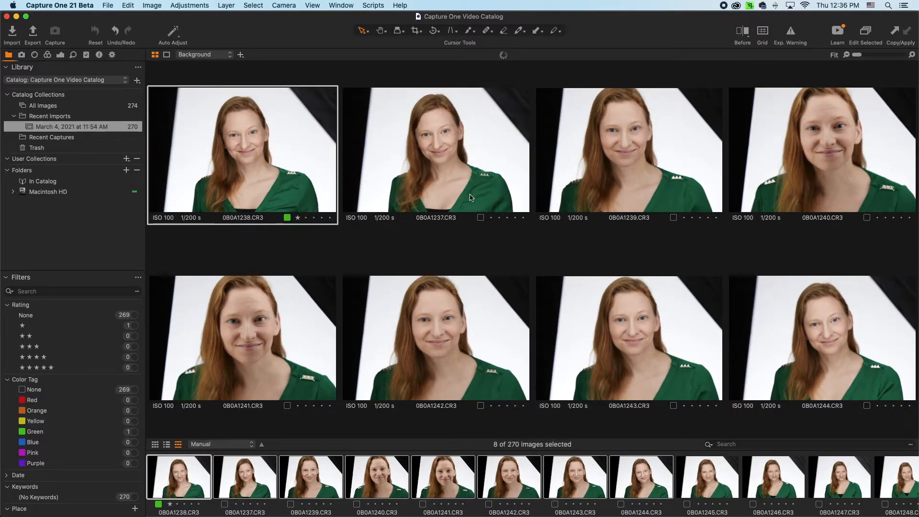
- Try a separate star rating on 0B0A1239.CR3, and rate all eight selected photos one star
click(624, 178)
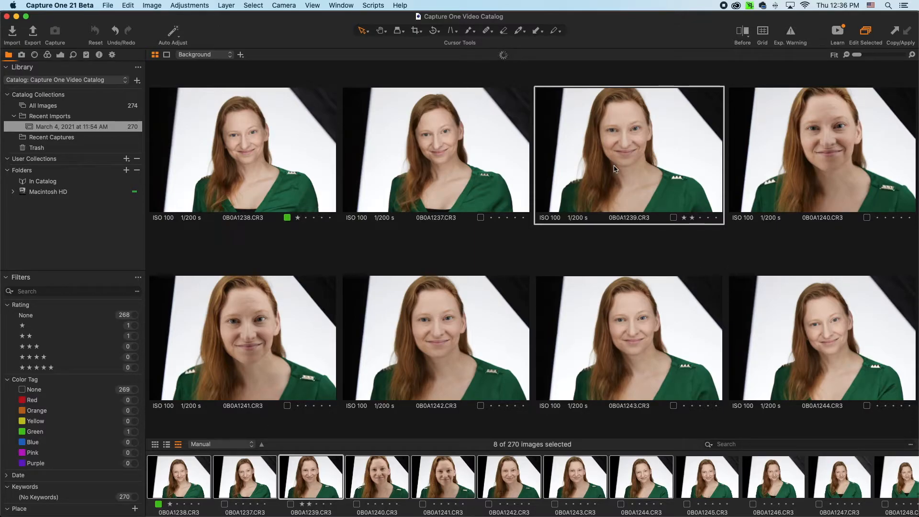
key(4)
click(291, 155)
key(1)
- Tag 0B0A1237.CR3 red and 0B0A1239.CR3 blue from their labels in the viewer
click(480, 218)
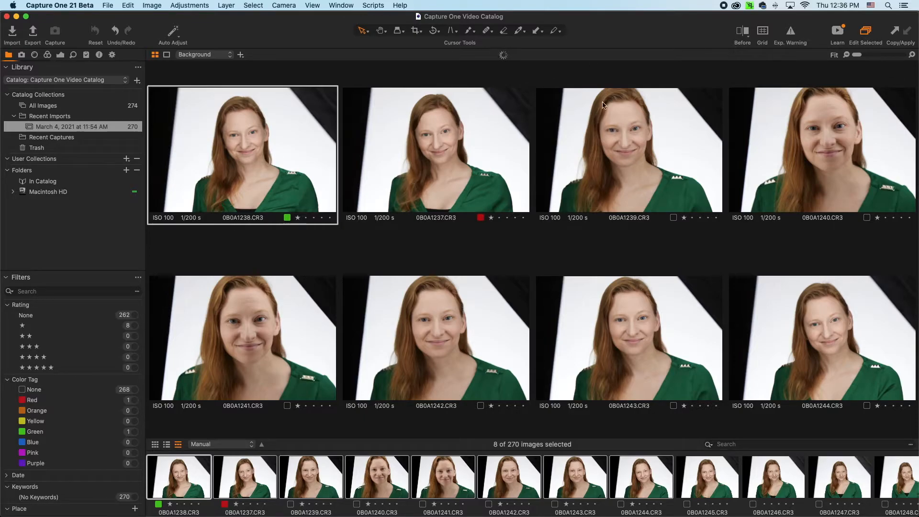
click(487, 128)
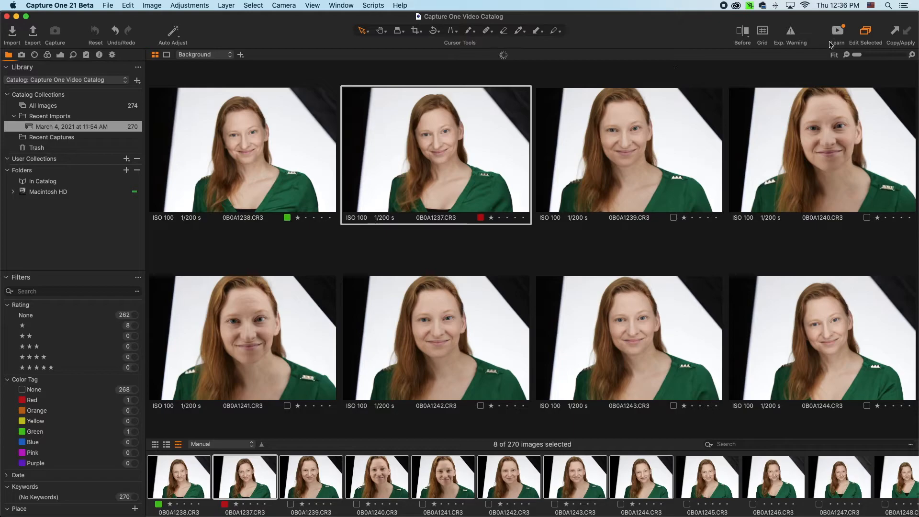
click(651, 171)
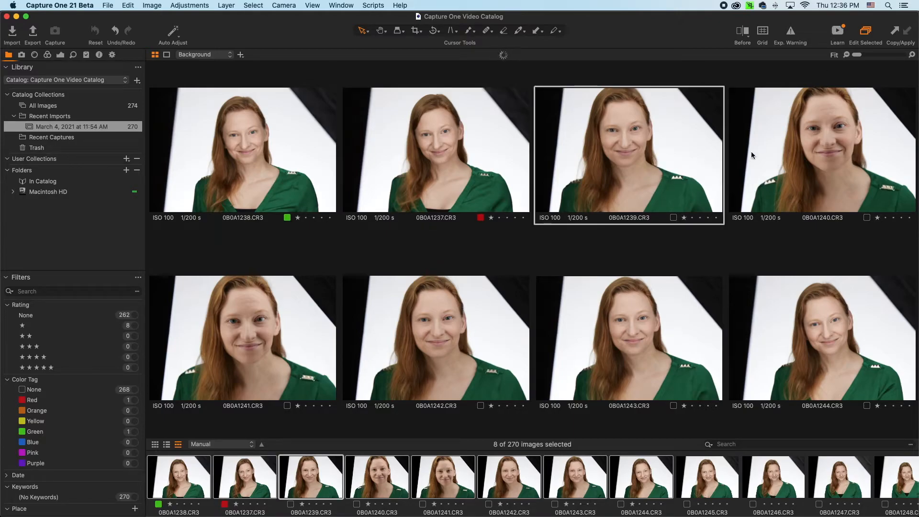
click(674, 218)
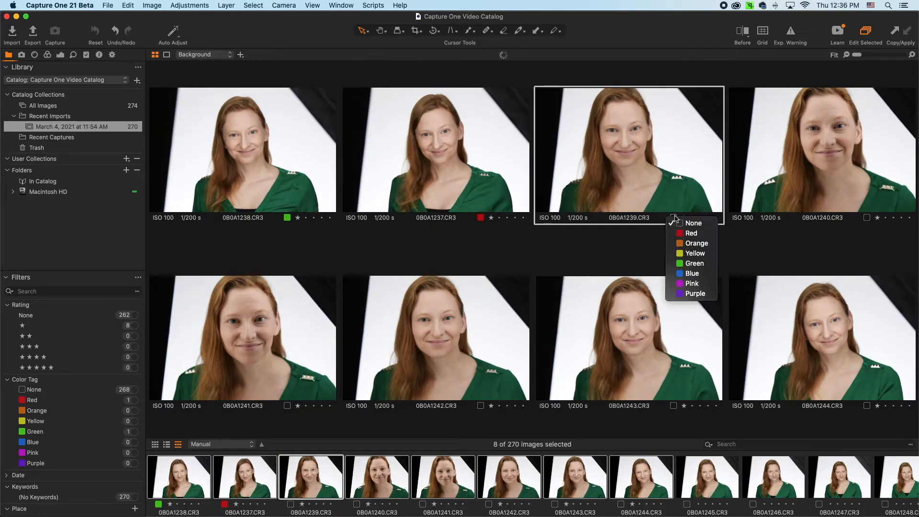
click(692, 273)
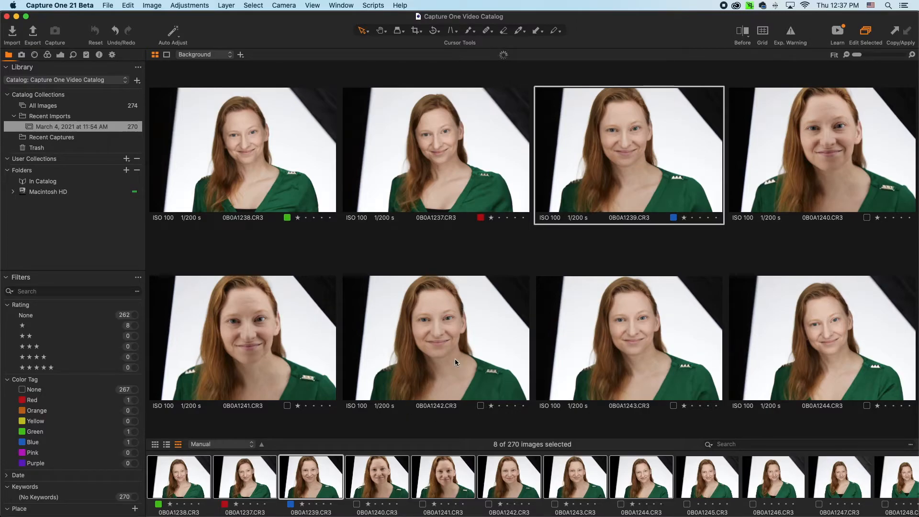
- Drop 0B0A1241.CR3 and 0B0A1240.CR3 from the comparison and advance to the next set of six photos
super+click(287, 322)
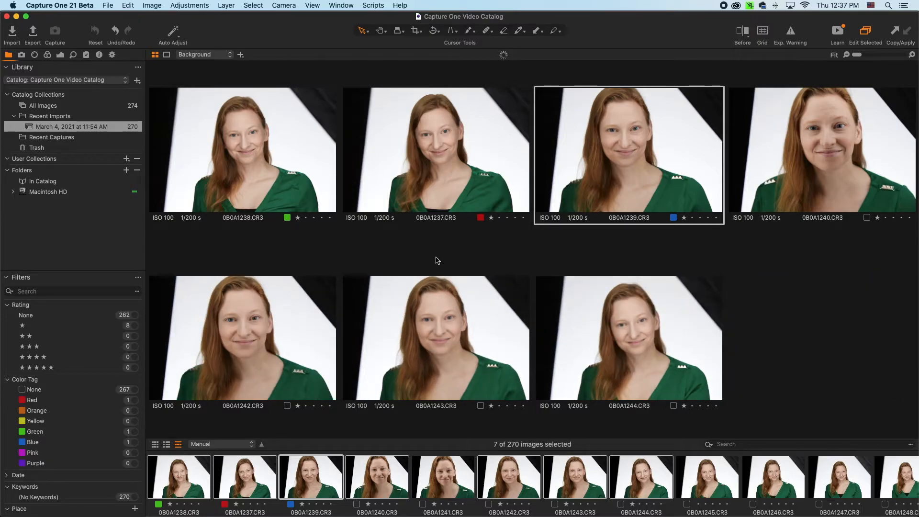
super+click(811, 150)
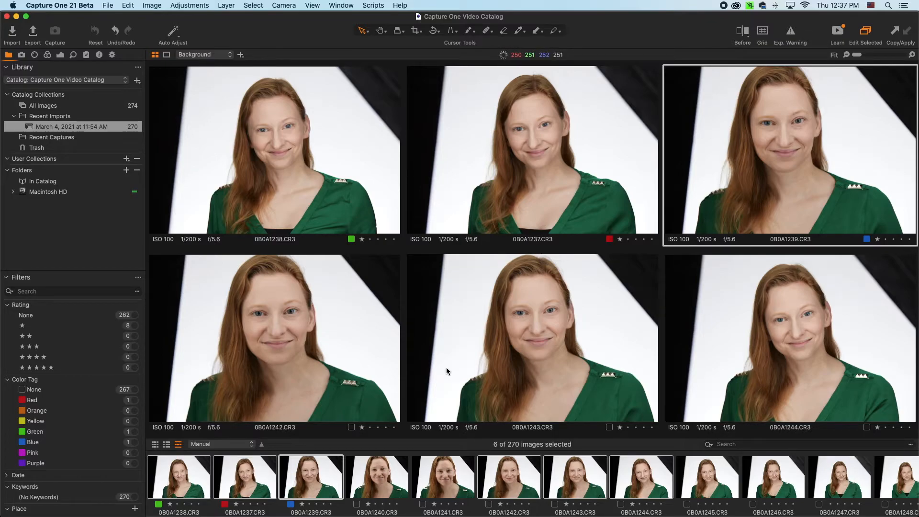
key(super+Right)
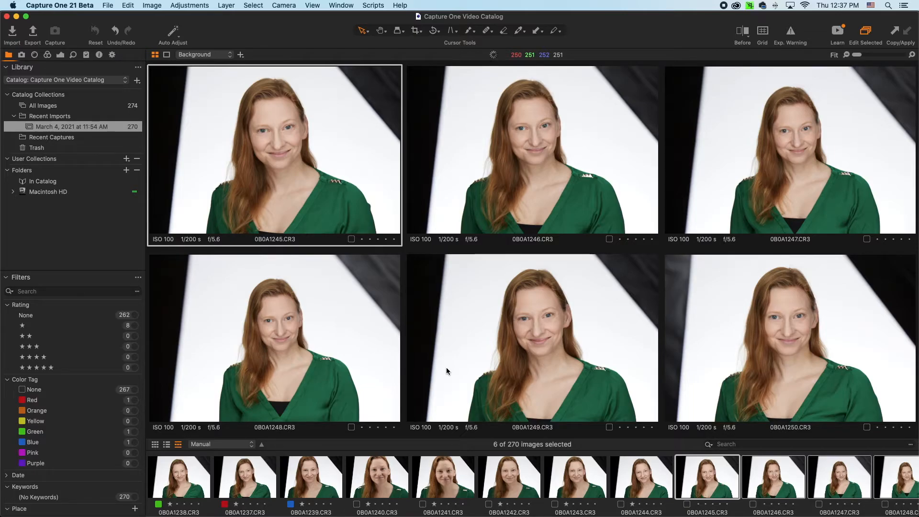
- Extend the comparison one photo at a time through 0B0A1257.CR3, and trim it back to twelve photos ending at 0B0A1256.CR3
key(shift+Right)
key(shift+Right)
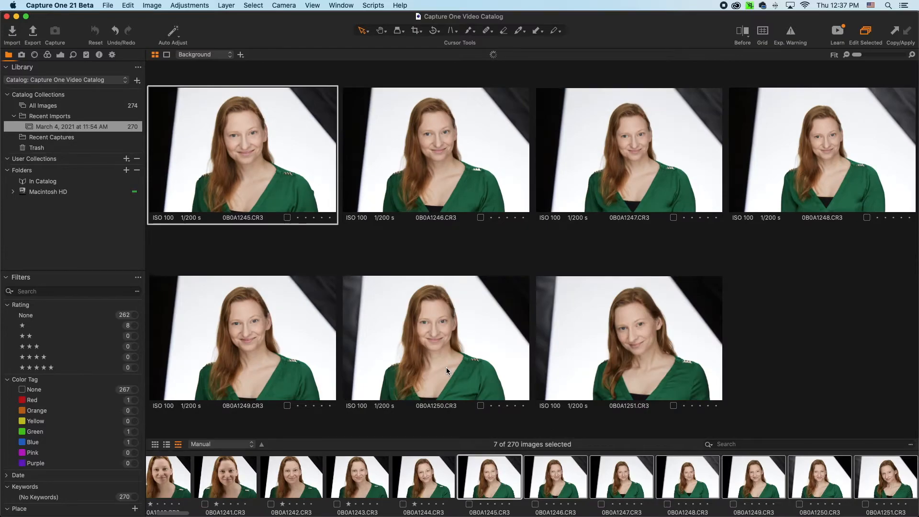
key(shift+Right)
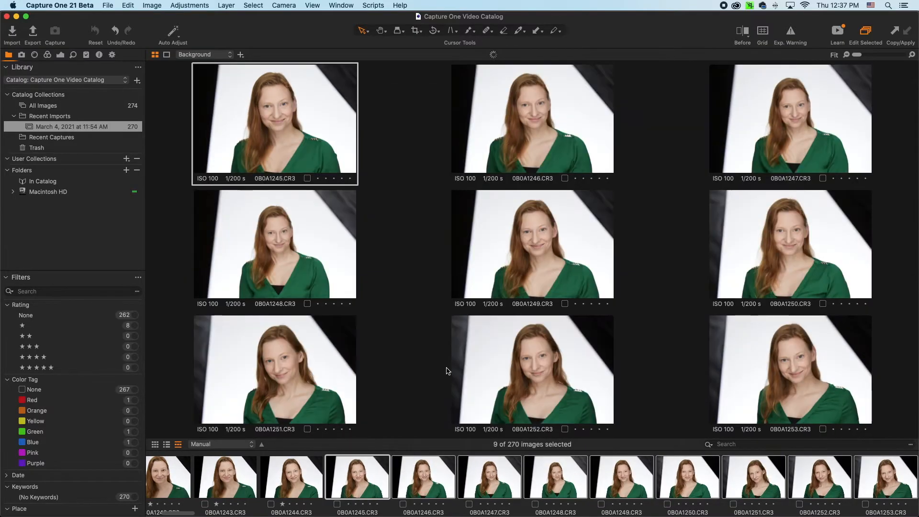
key(shift+Right)
key(shift+Right)
key(shift+Right)
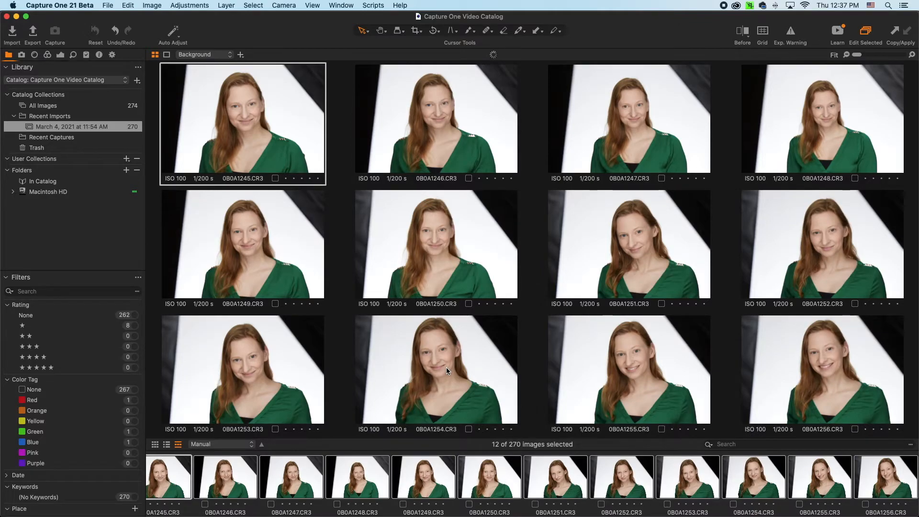
key(shift+Right)
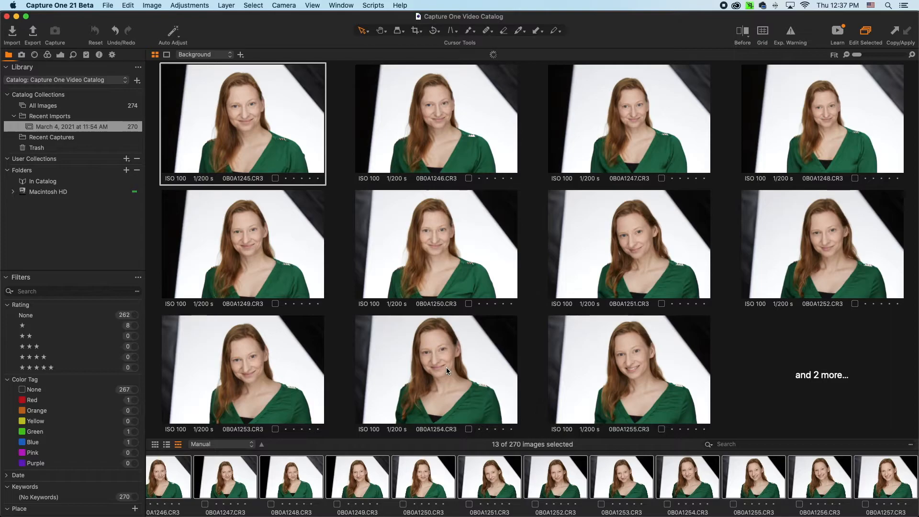
key(shift+Left)
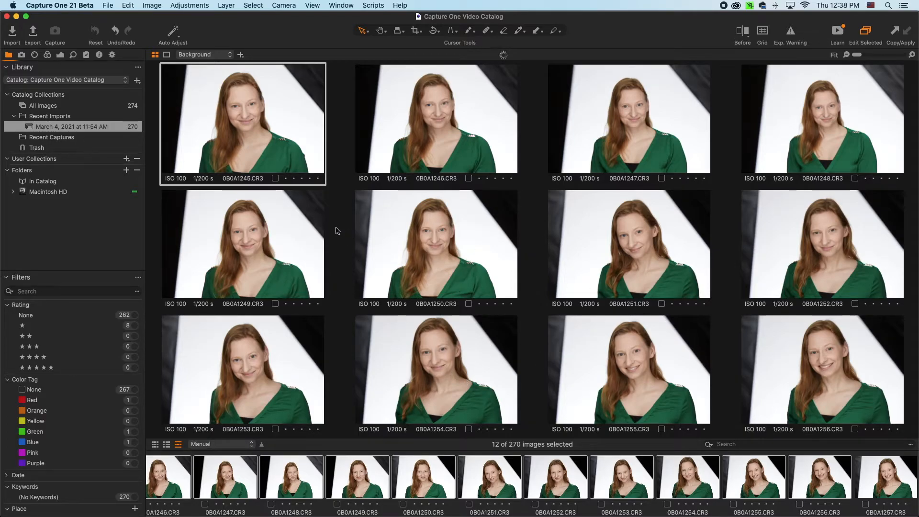
- Remove 0B0A1250, 0B0A1247, 0B0A1248, 0B0A1255, 0B0A1256 and 0B0A1254 from the twelve-photo comparison
super+click(509, 266)
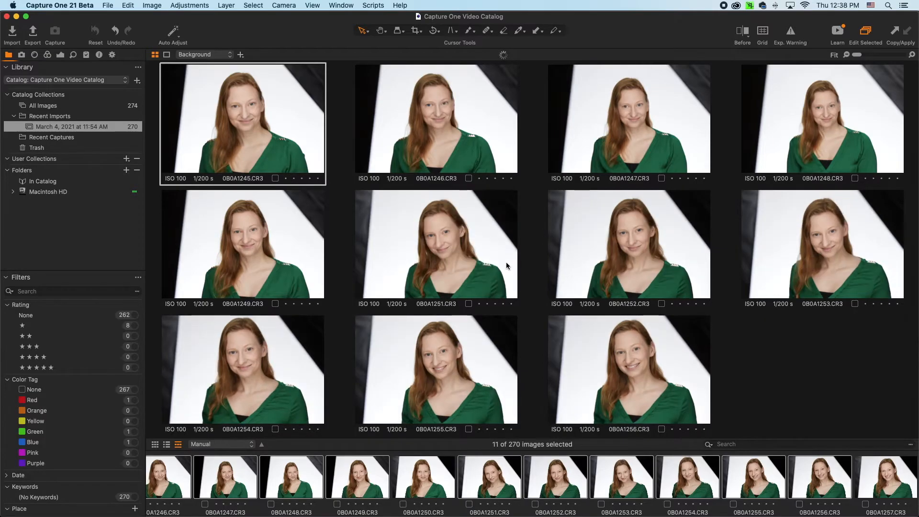
super+click(640, 122)
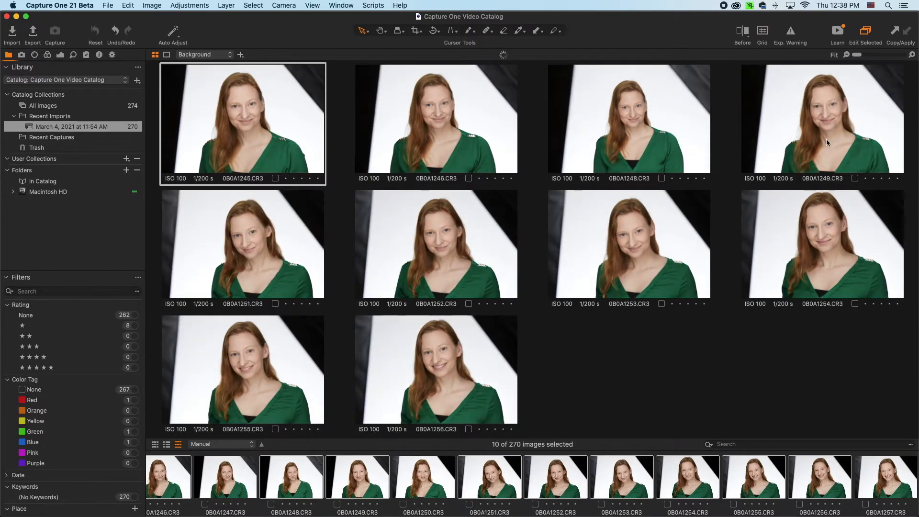
super+click(675, 117)
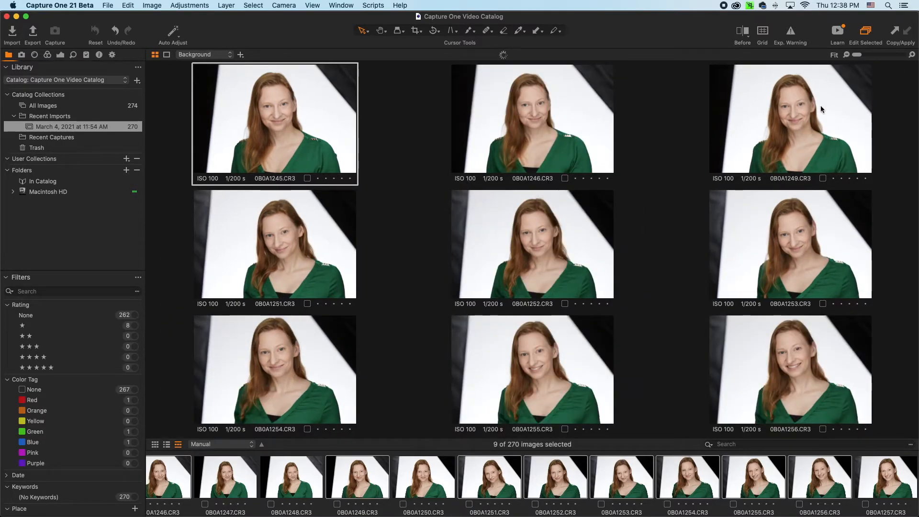
super+click(574, 358)
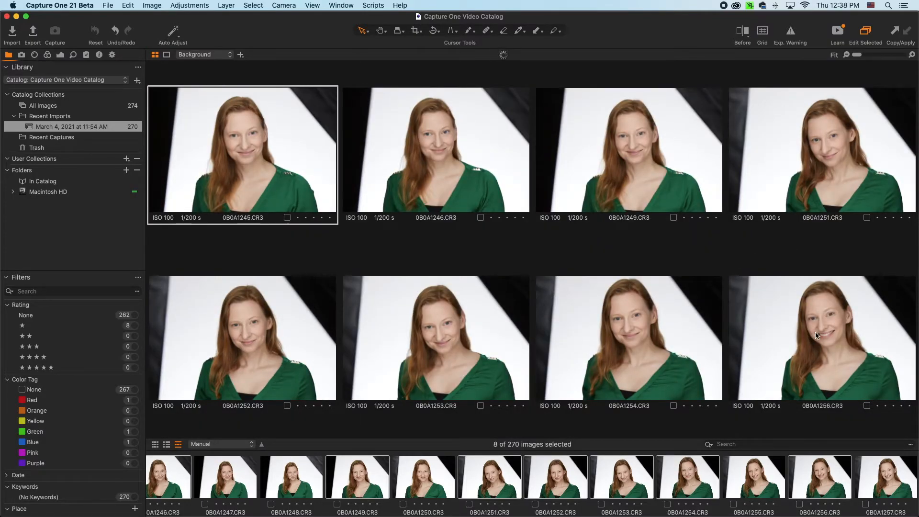
super+click(771, 369)
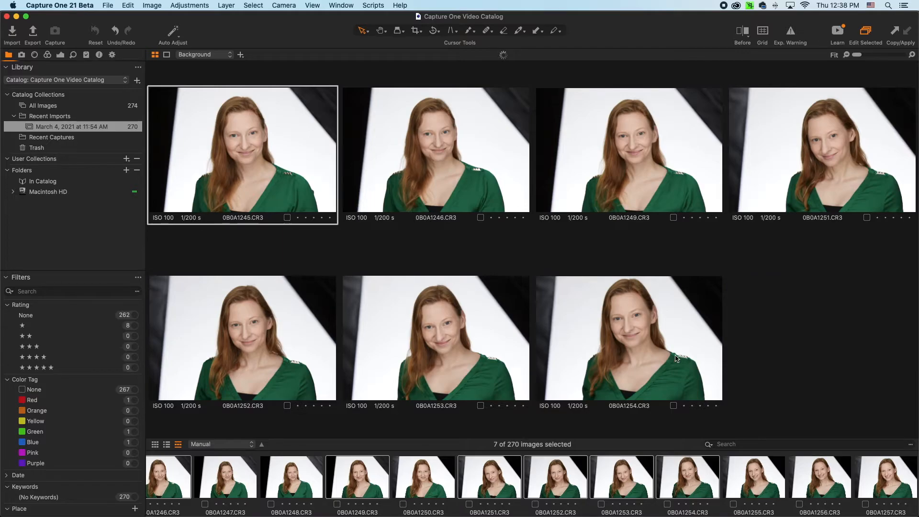
super+click(679, 358)
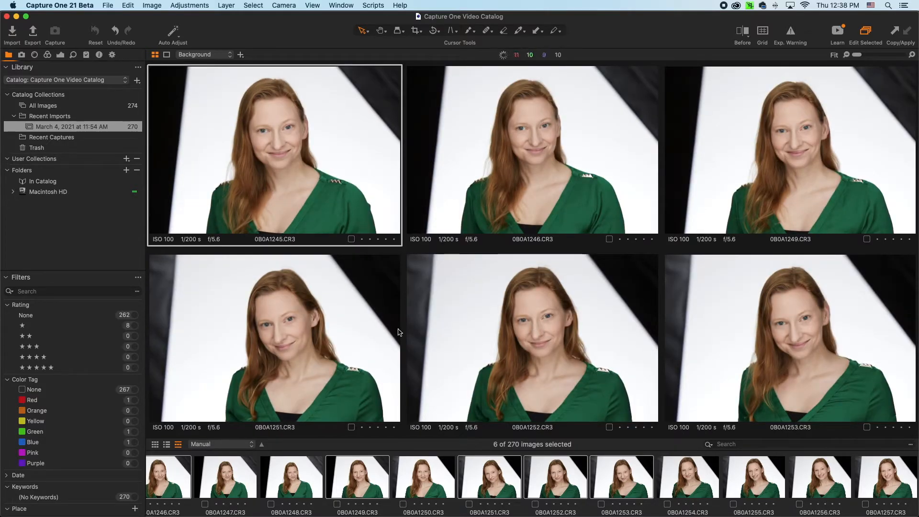
- Narrow the comparison to 0B0A1249.CR3 and 0B0A1251.CR3 by dropping 0B0A1245, 0B0A1252, 0B0A1253 and 0B0A1246
super+click(391, 136)
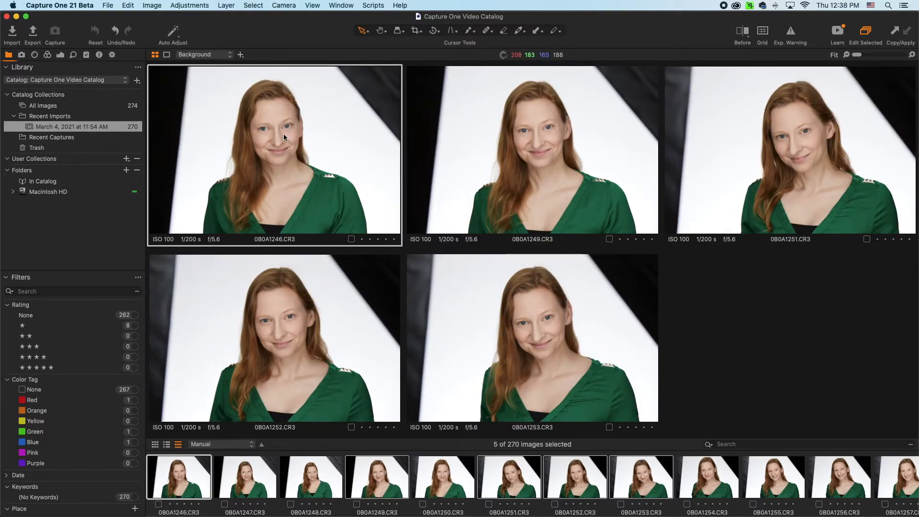
super+click(314, 318)
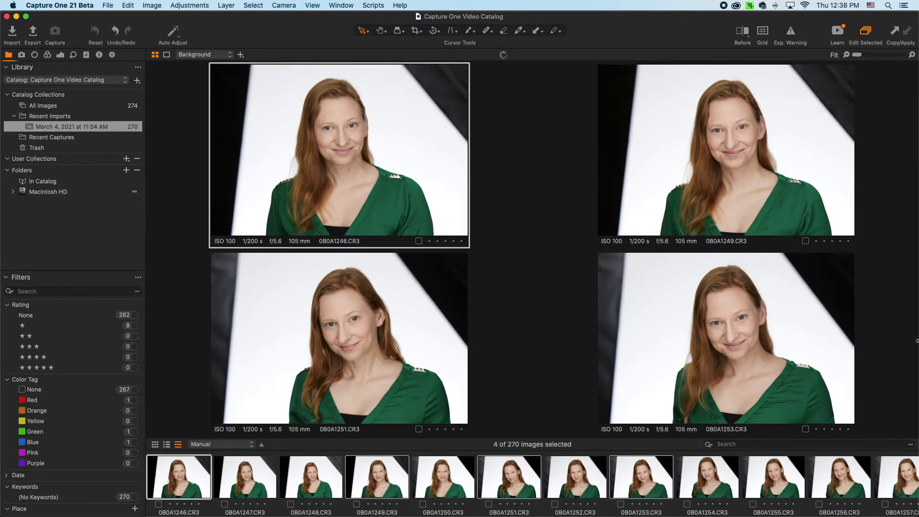
super+click(725, 364)
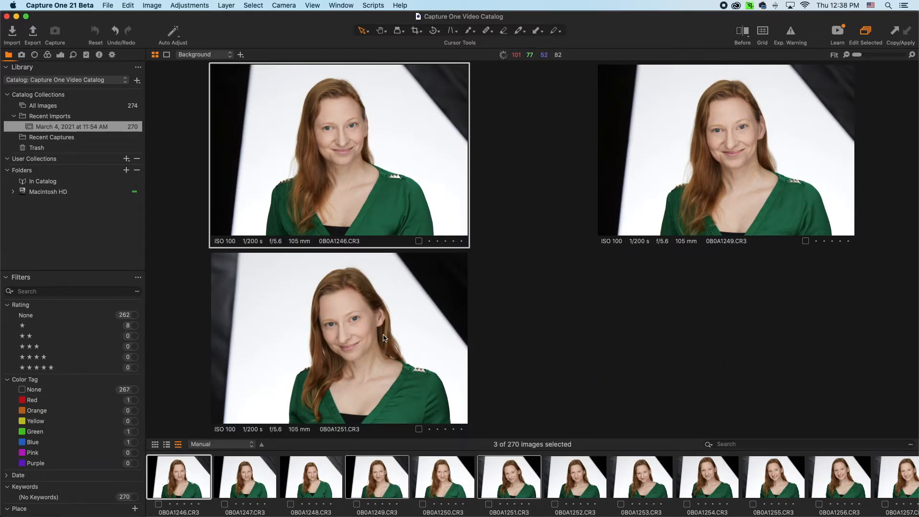
super+click(389, 170)
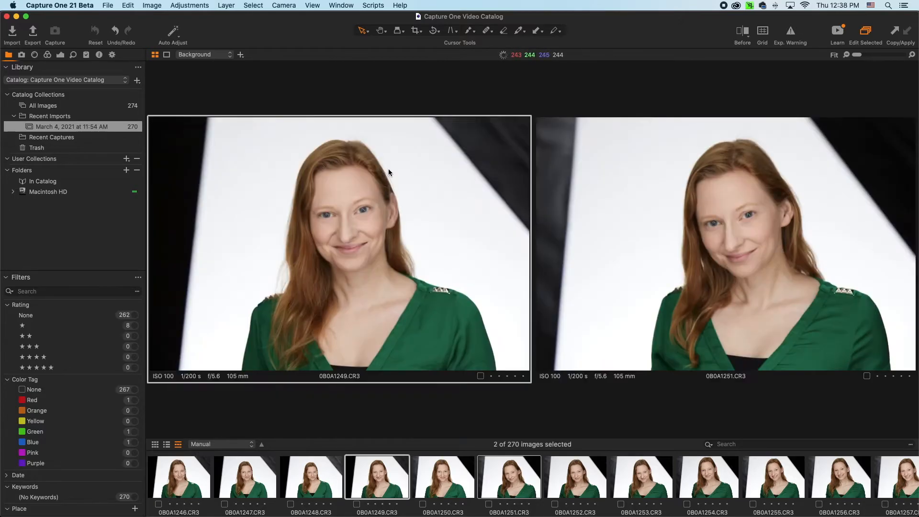